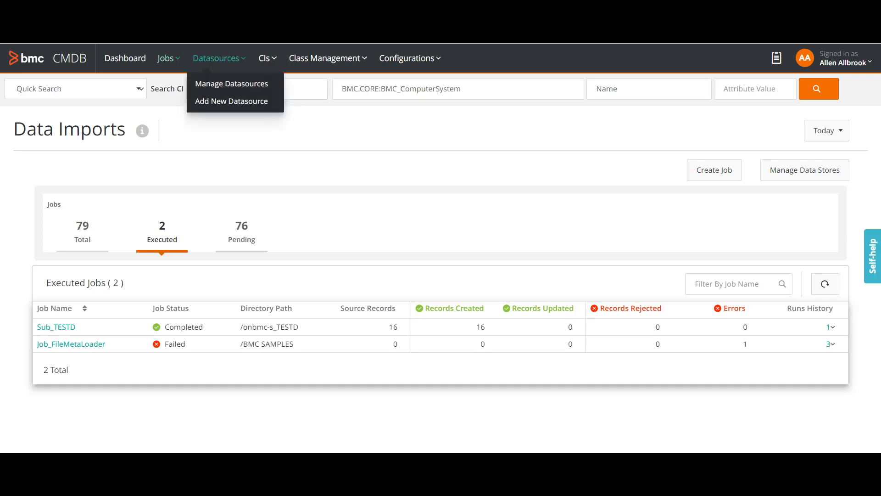
From Manage Data Stores, create a data store of type Database, which defaults to DB2 on port 50000.
mouse_move(169, 58)
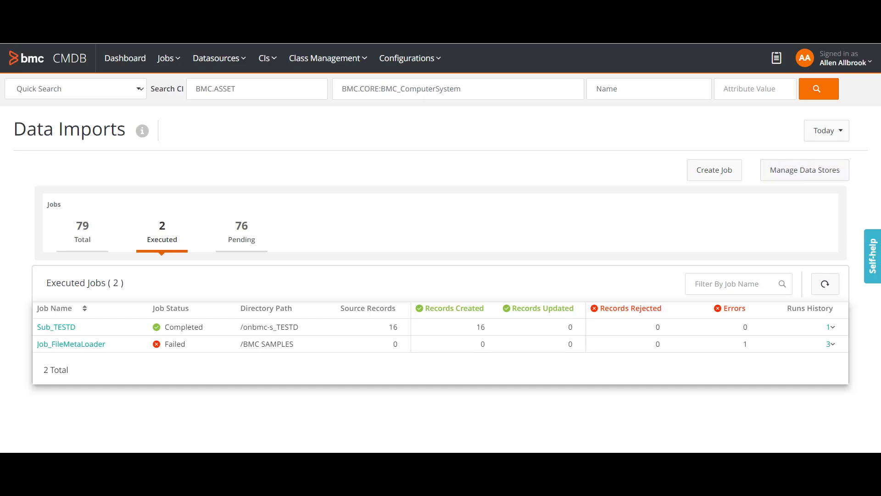
left_click(805, 170)
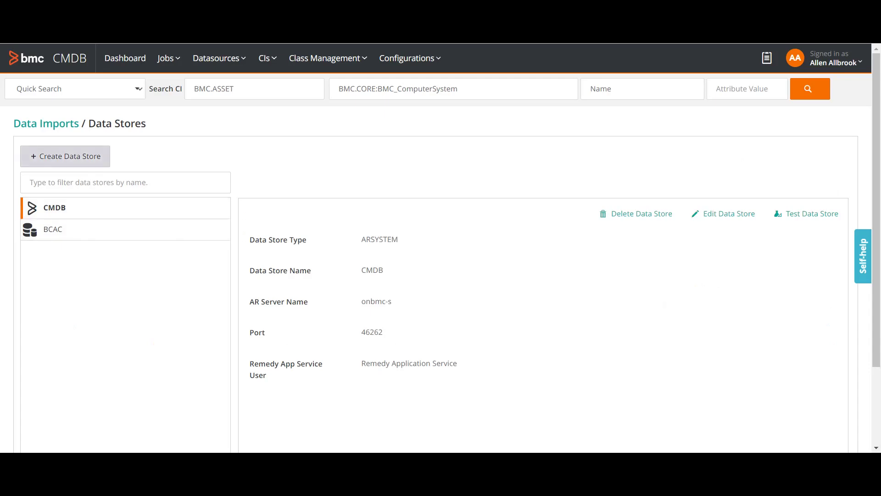
left_click(65, 156)
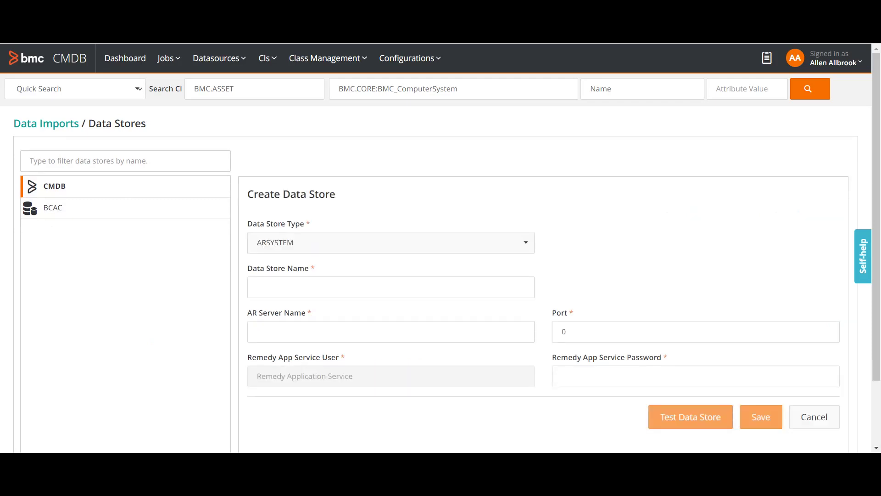
left_click(391, 243)
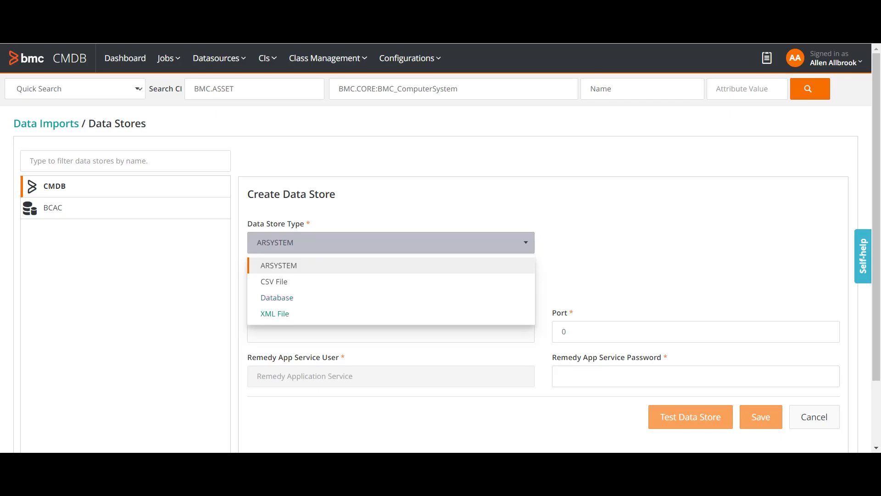
left_click(277, 298)
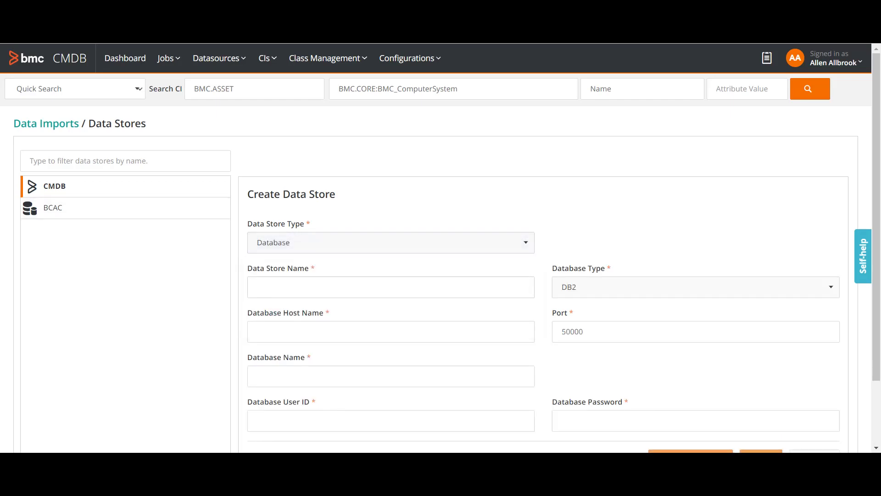
In SSMS, query the bcmdb Atrium_CMDB_ComputerSystem view and scroll across its 16 result rows.
mouse_move(592, 462)
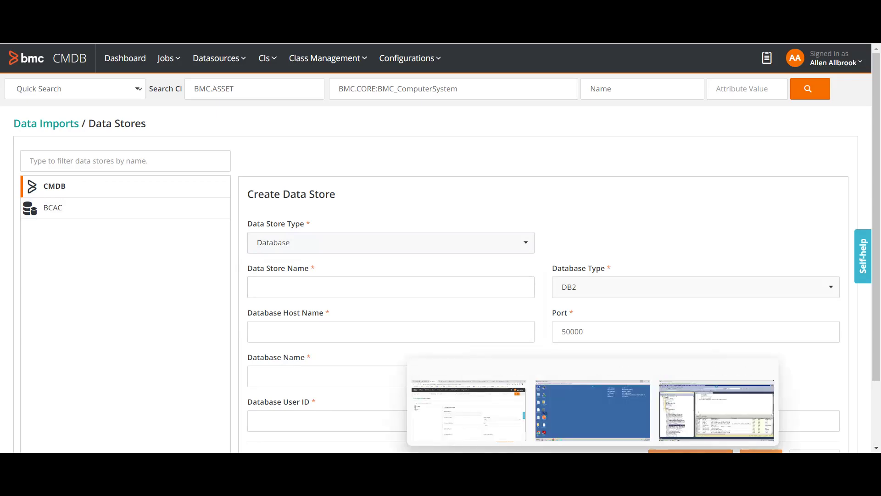
left_click(699, 413)
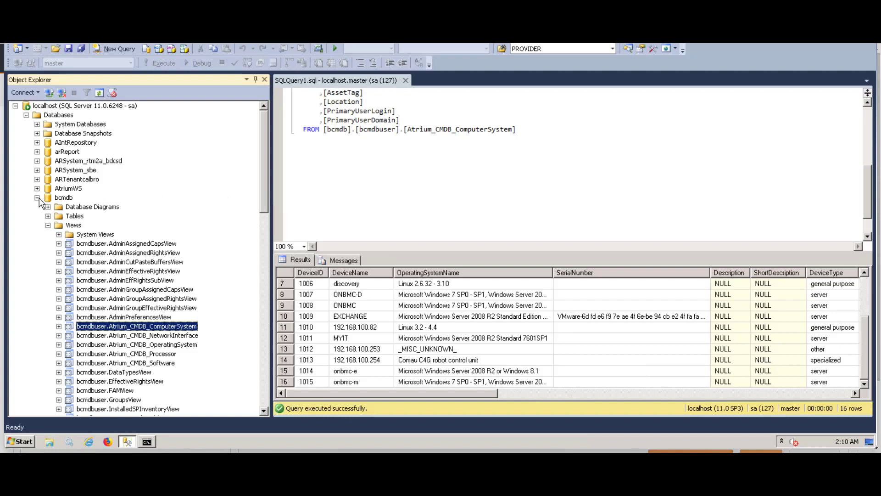
left_click(64, 198)
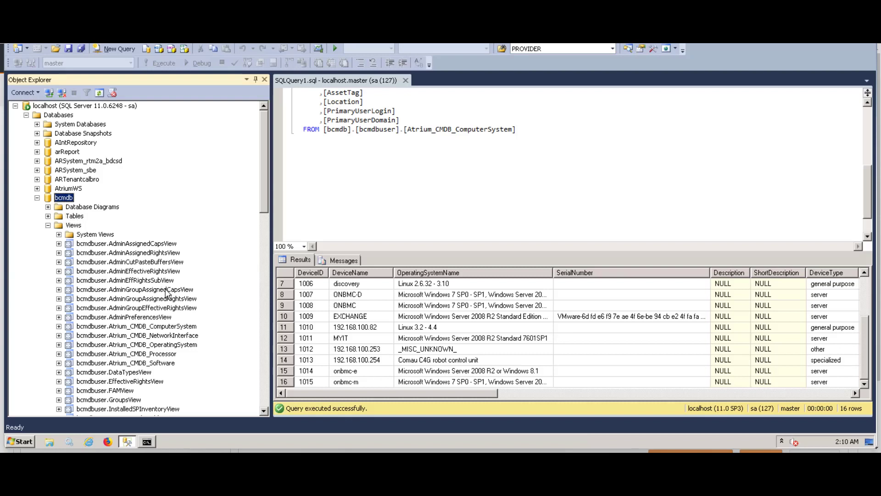
left_click(102, 327)
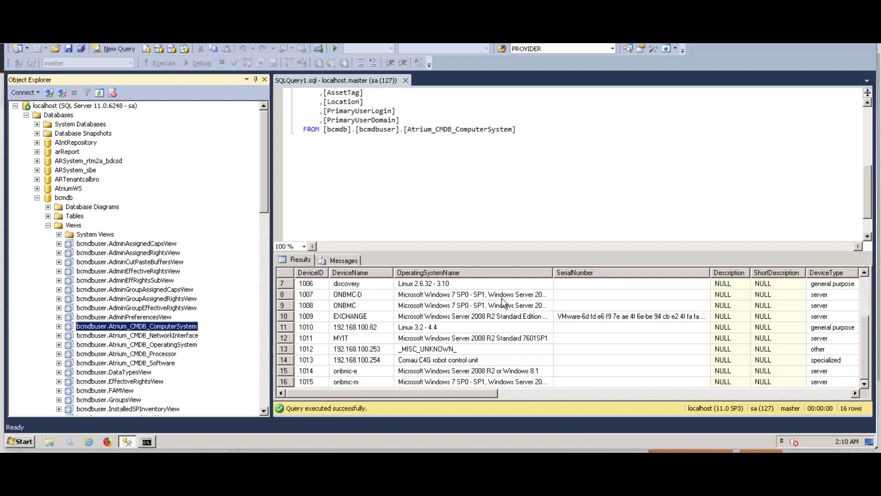
left_click(428, 395)
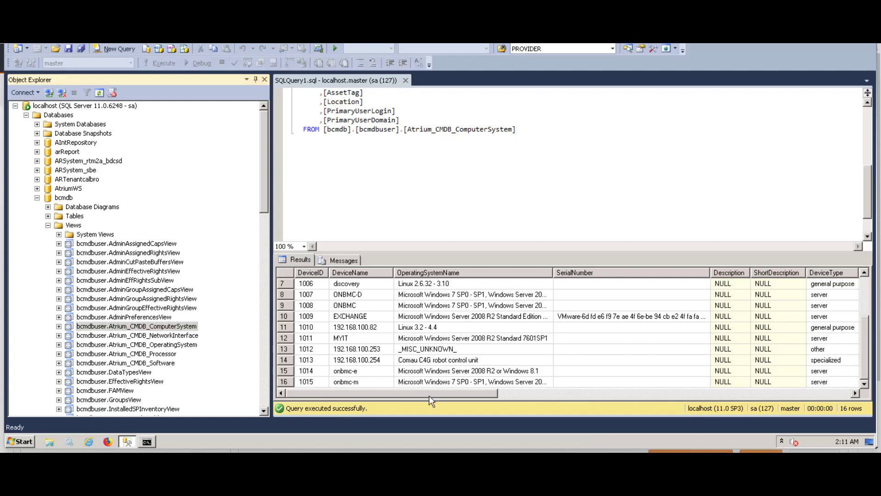
scroll(350, 270, "right", 2)
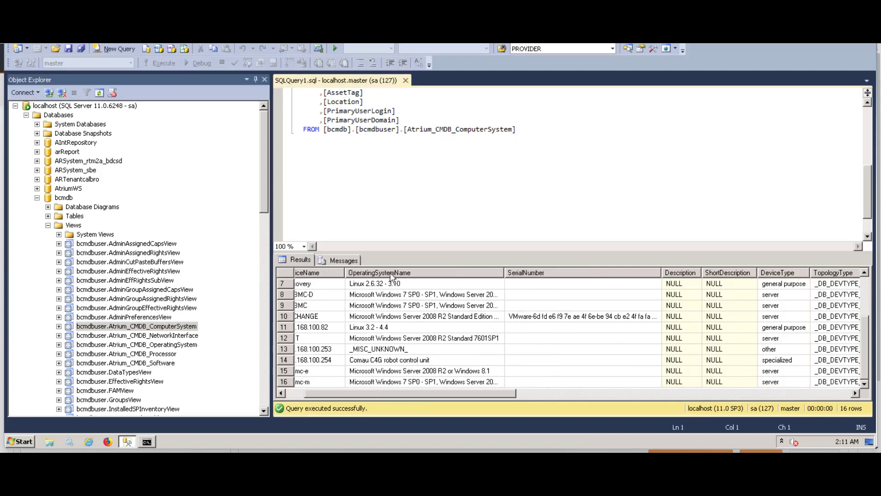
scroll(522, 307, "right", 1)
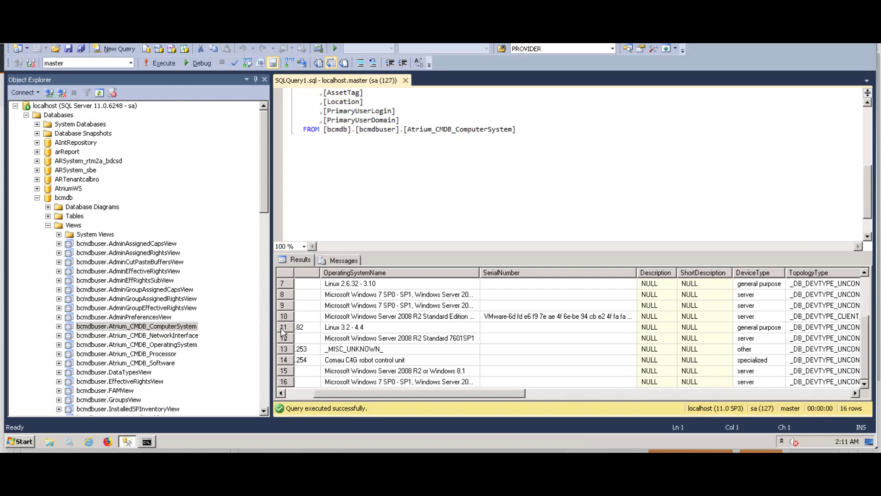
Back in the CMDB form, enter bcmdb as the Data Store Name.
mouse_move(593, 461)
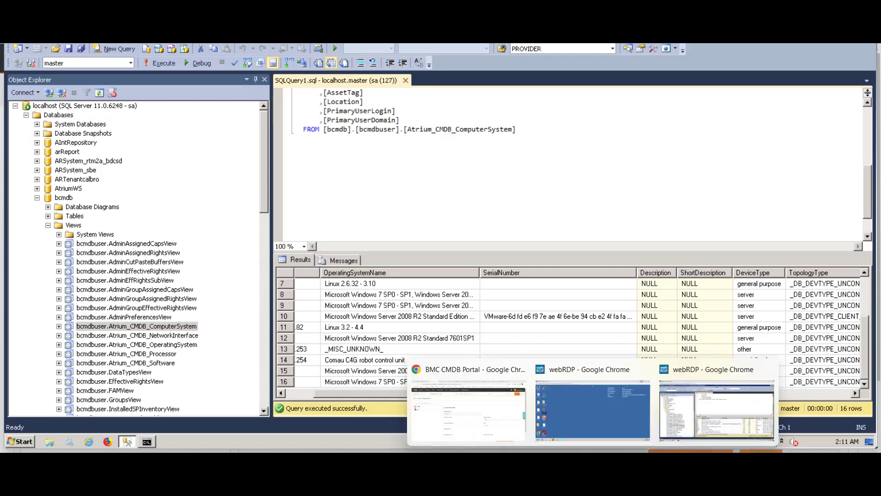
left_click(469, 404)
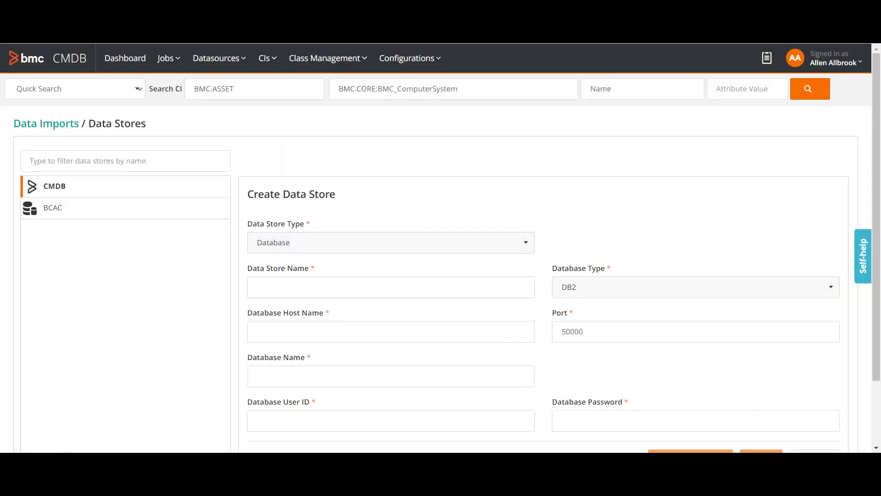
scroll(440, 248, "down", 1)
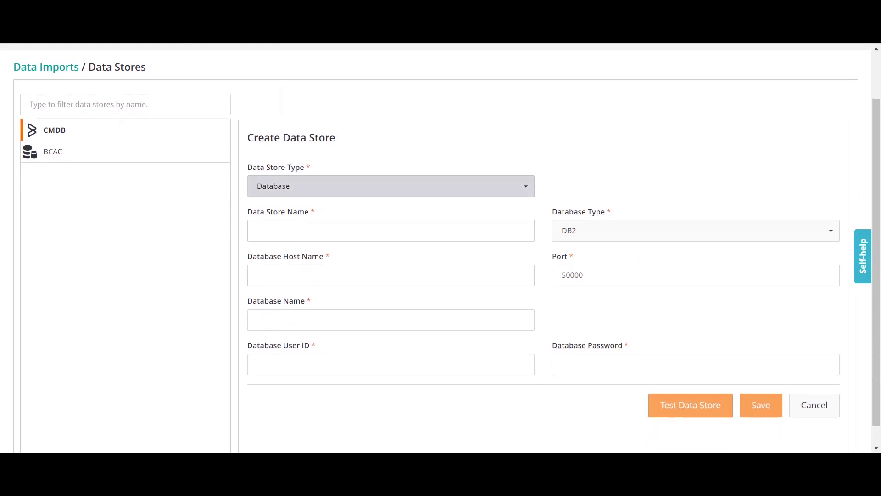
left_click(391, 231)
type("bcmdb")
Copy onbmc-d from Notepad into the Database Host Name field.
left_click(391, 276)
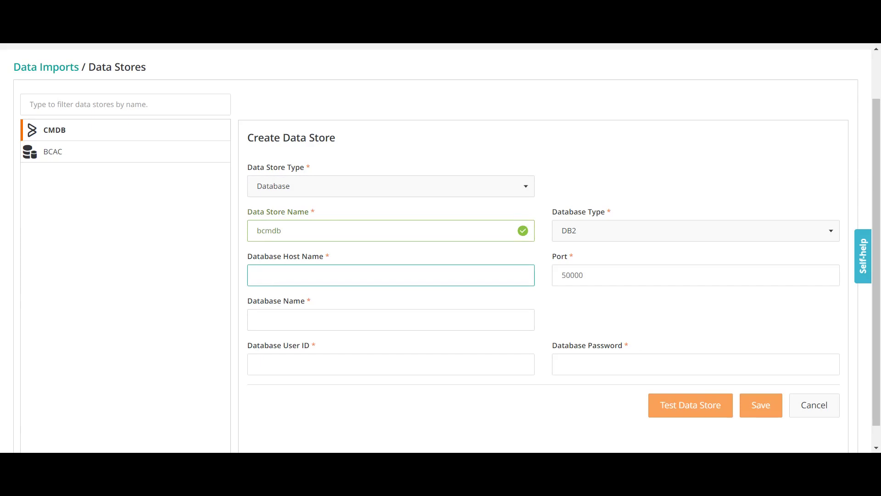
left_click(644, 465)
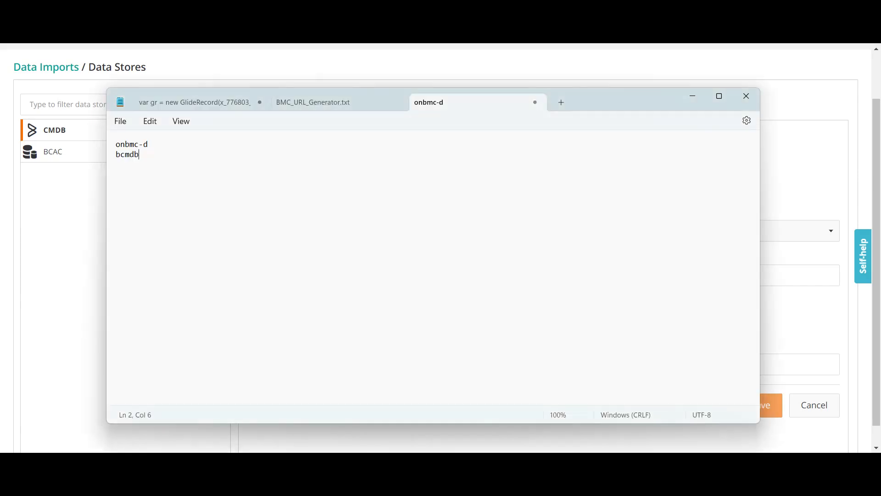
left_click_drag(149, 144, 115, 145)
key("ctrl+c")
left_click(693, 96)
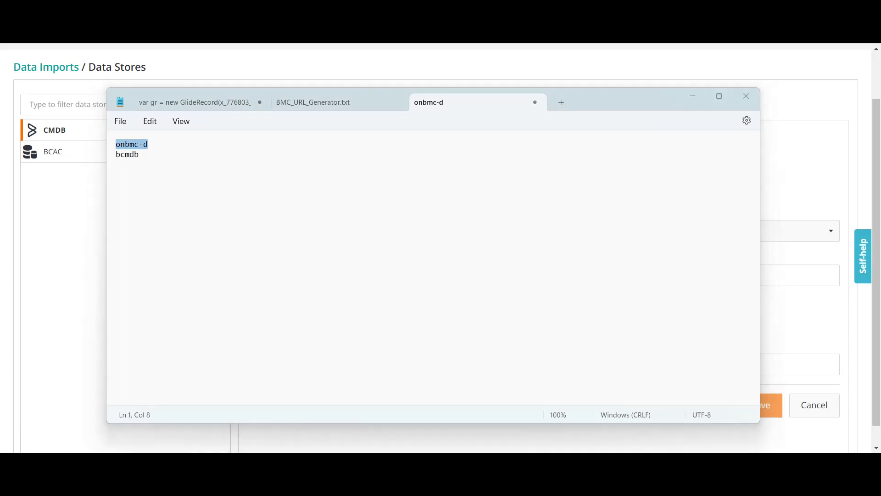
key("ctrl+v")
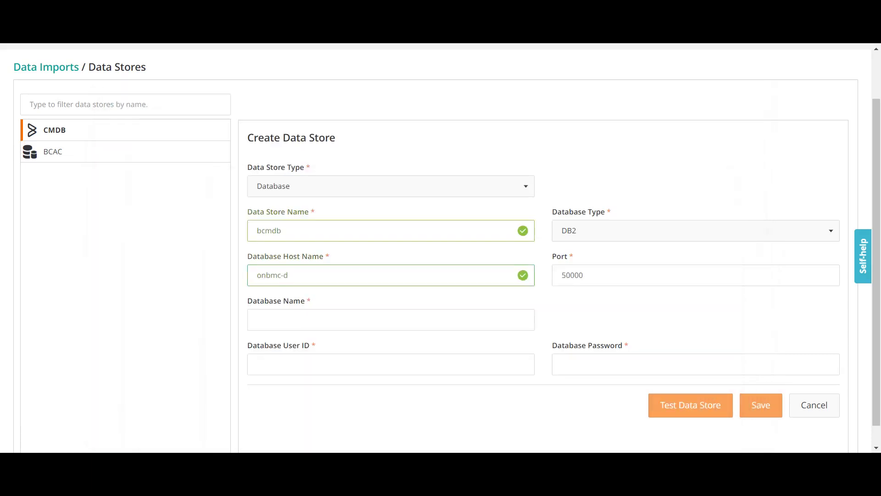
Set the Database Name to bcmdb and rename the data store to bcmdatabase.
left_click(284, 320)
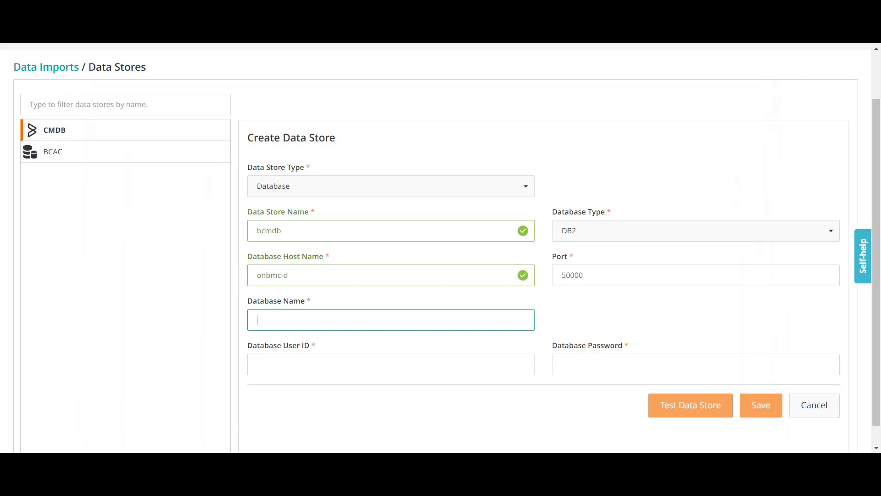
type("bcmdb")
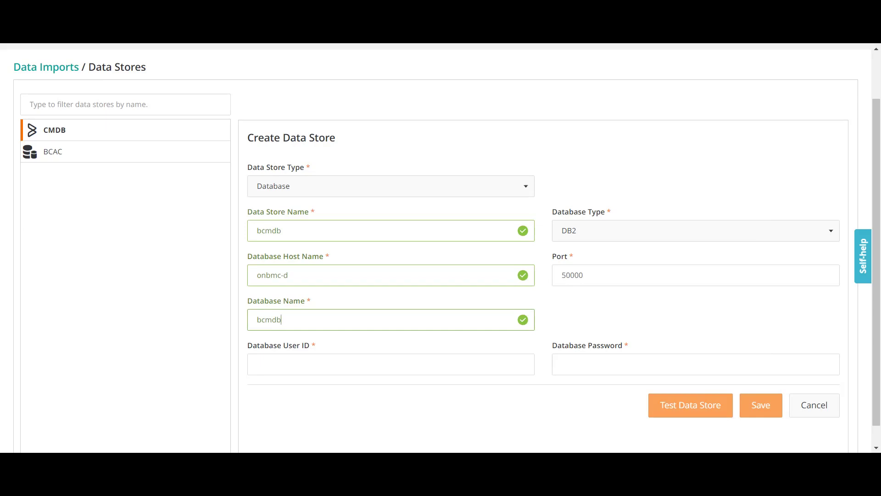
left_click(281, 231)
key("BackSpace")
type("atav")
key("BackSpace")
type("base")
Enter the database user ID and the account password.
left_click(294, 365)
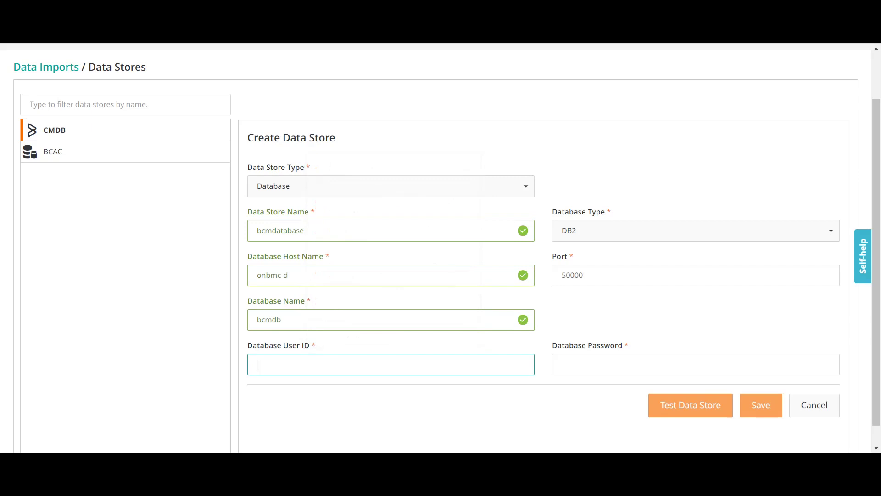
type("sa")
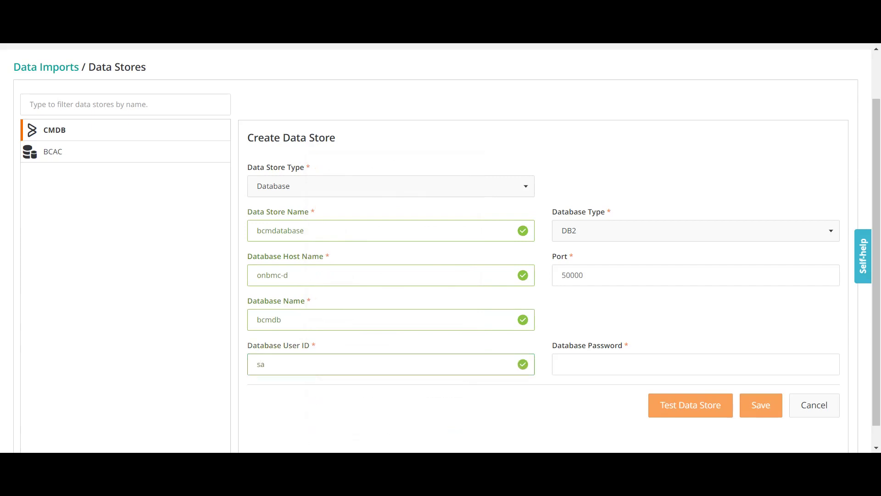
left_click(622, 365)
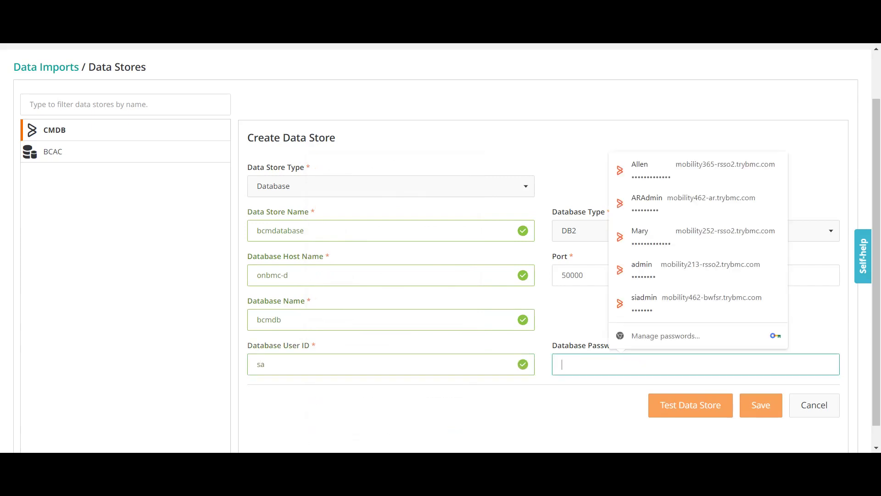
key("Escape")
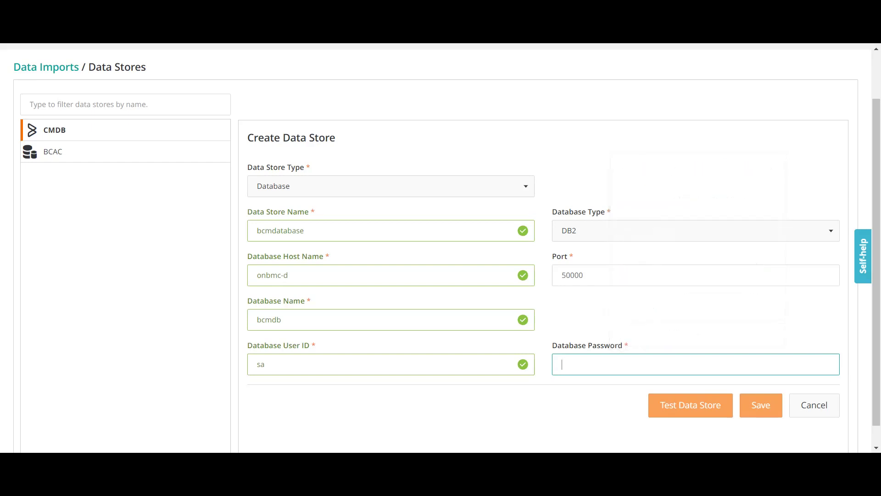
type("a")
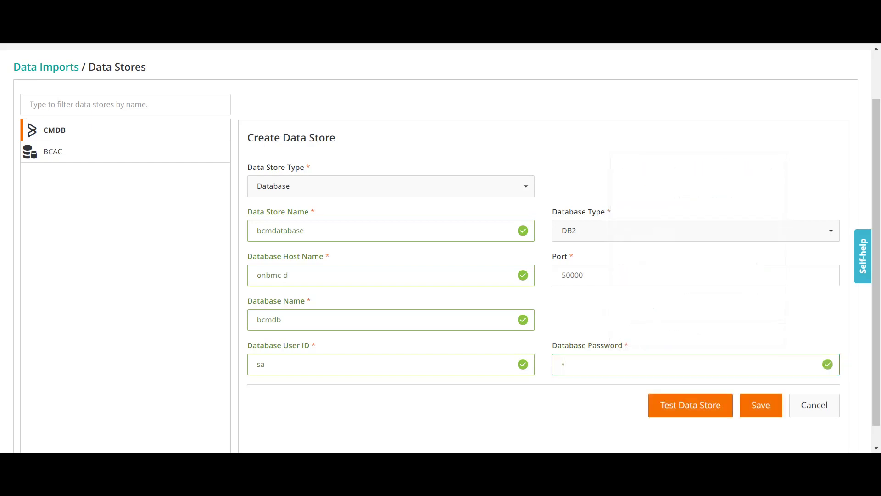
type("aaaaaaa")
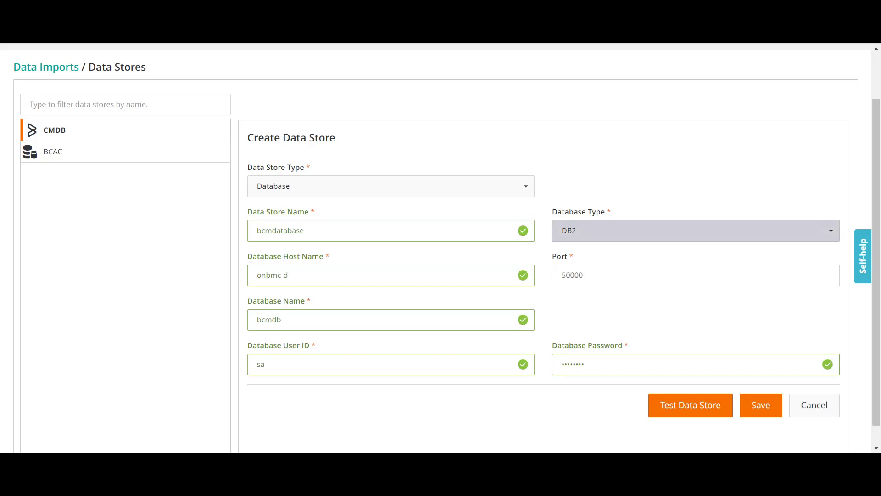
Set the database type to MSSQL, test the connection successfully, and save the data store.
left_click(696, 230)
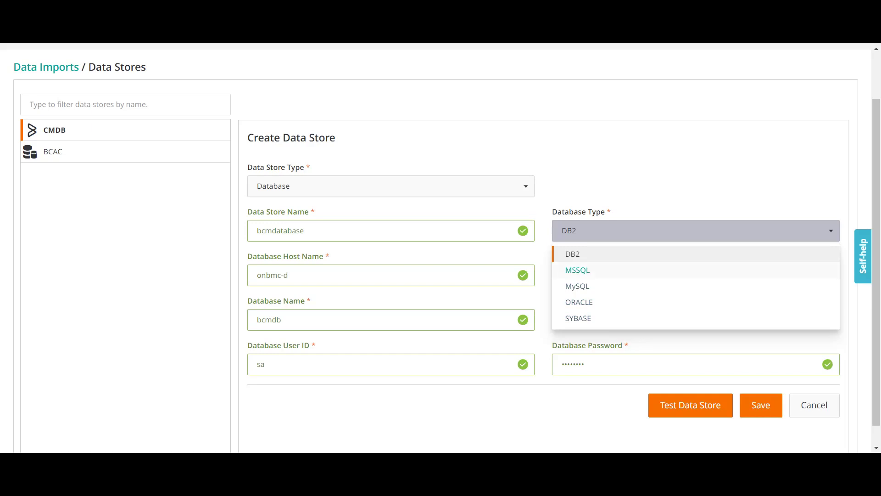
left_click(578, 270)
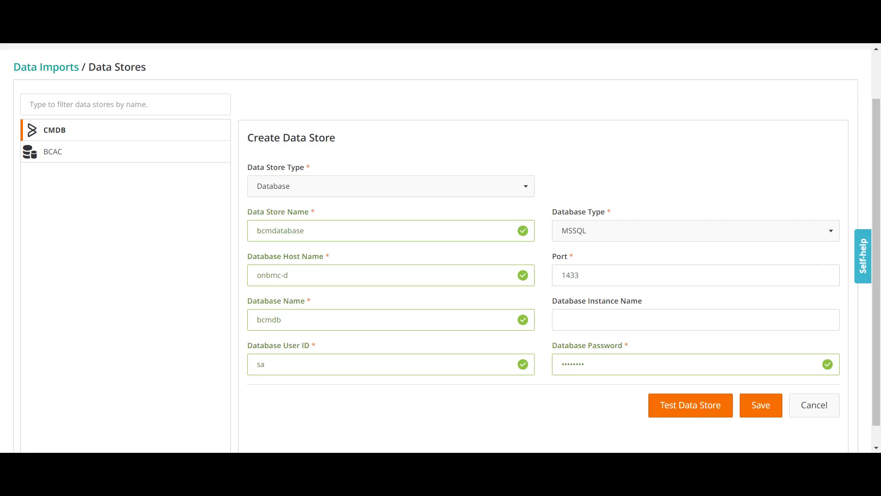
left_click(690, 405)
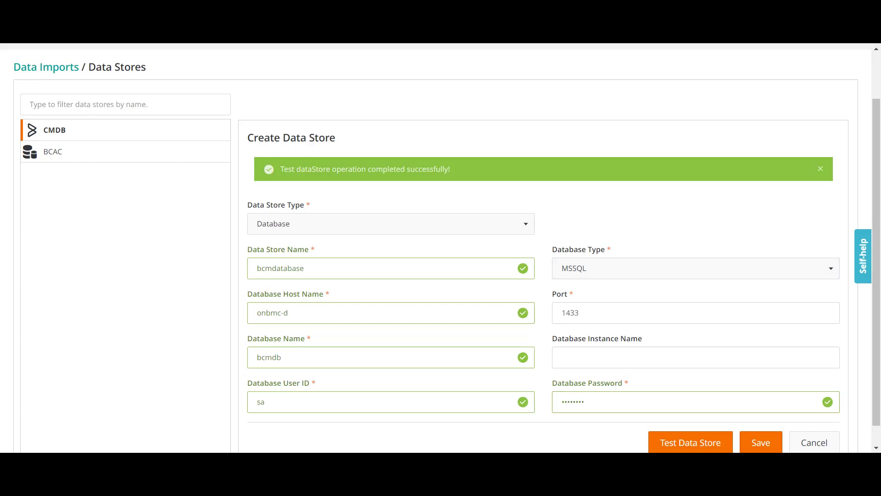
left_click(761, 443)
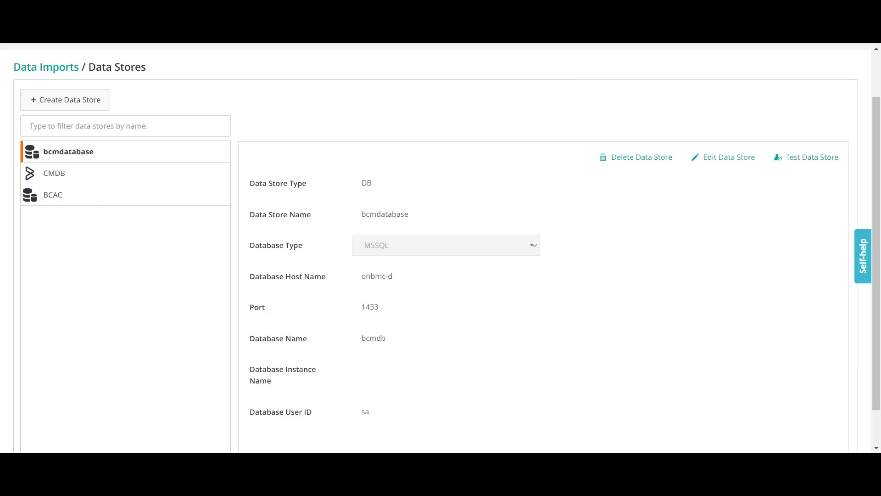
Review the saved bcmdatabase entry (MSSQL, onbmc-d, port 1433) at the top of Data Stores.
scroll(441, 248, "up", 2)
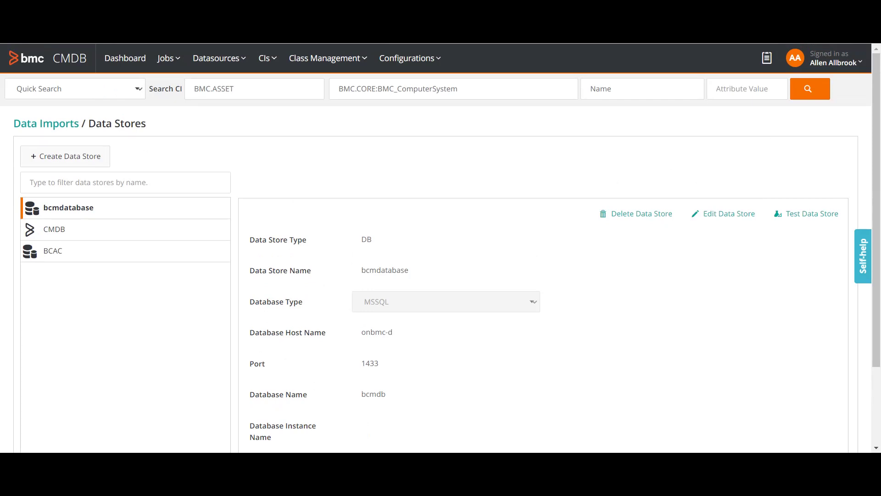
left_click(168, 58)
Add a new dataset in Manage Datasources with name and Dataset ID both bcmdb.
left_click(219, 58)
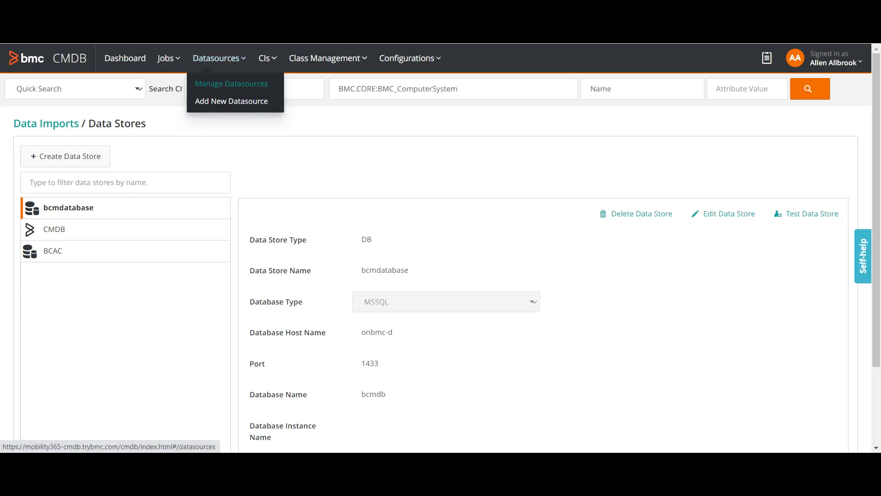
left_click(231, 83)
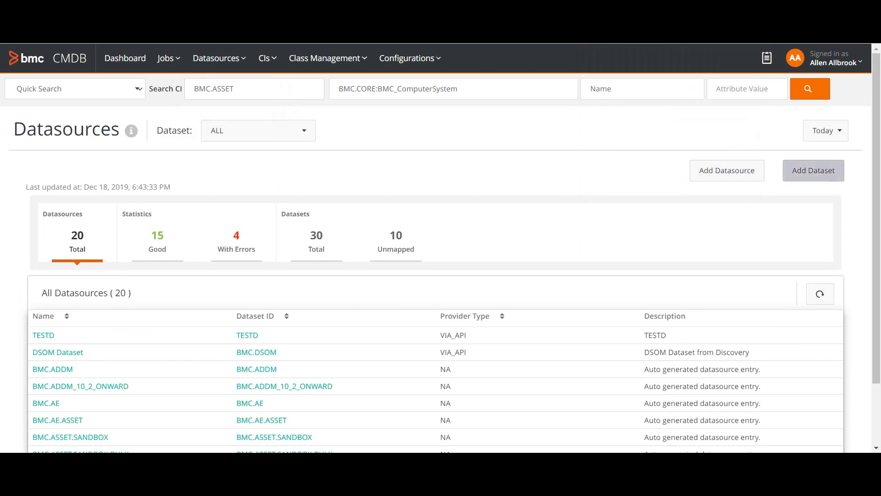
left_click(814, 170)
left_click(234, 188)
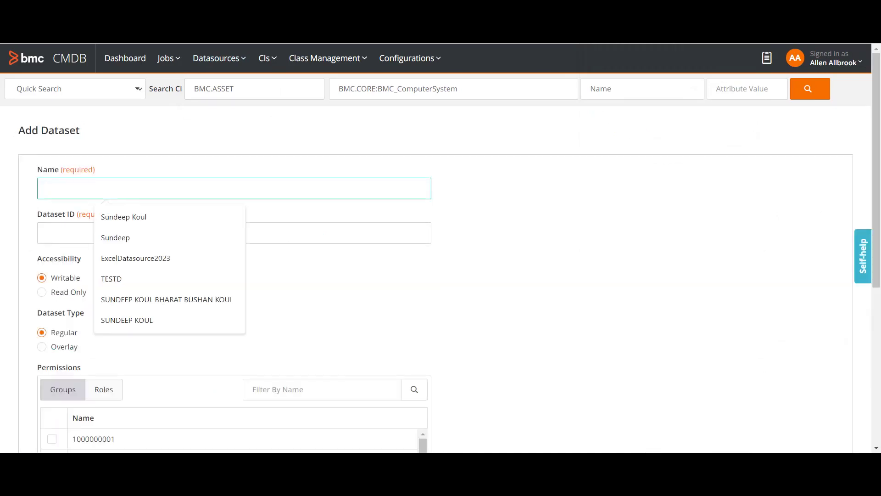
key("Escape")
type("bcmdb")
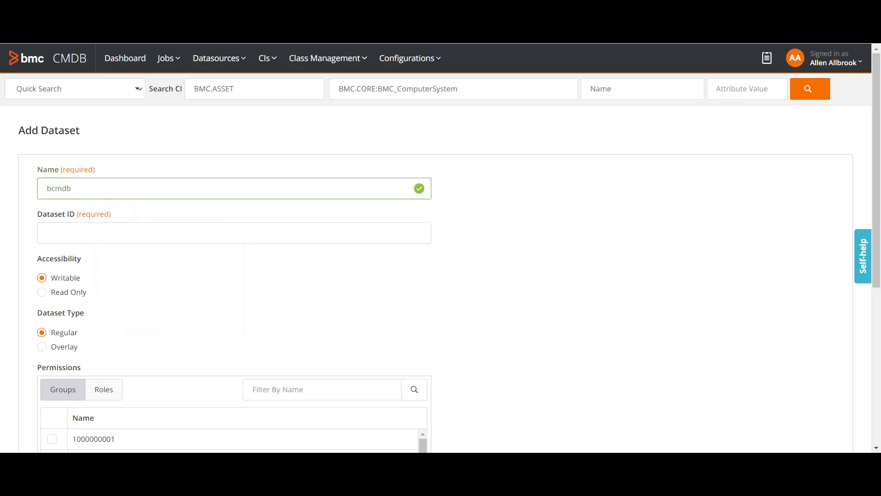
key("ctrl+a")
key("ctrl+c")
left_click(46, 233)
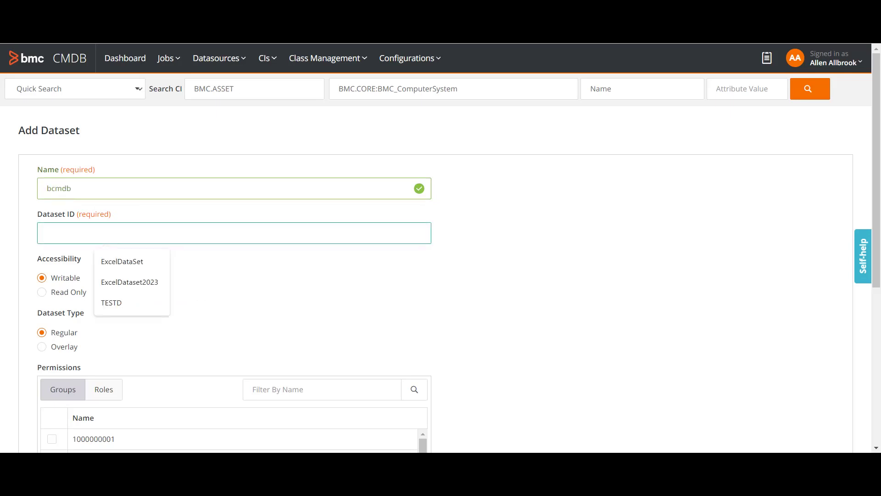
key("ctrl+v")
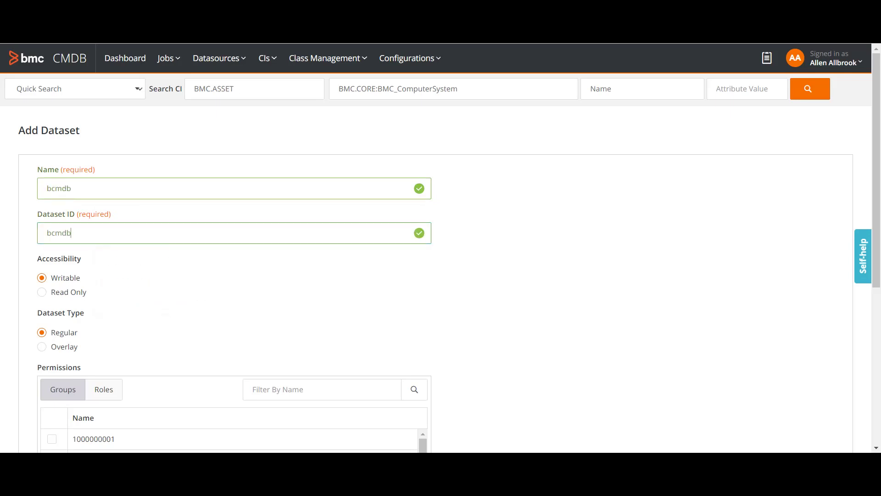
scroll(440, 247, "down", 4)
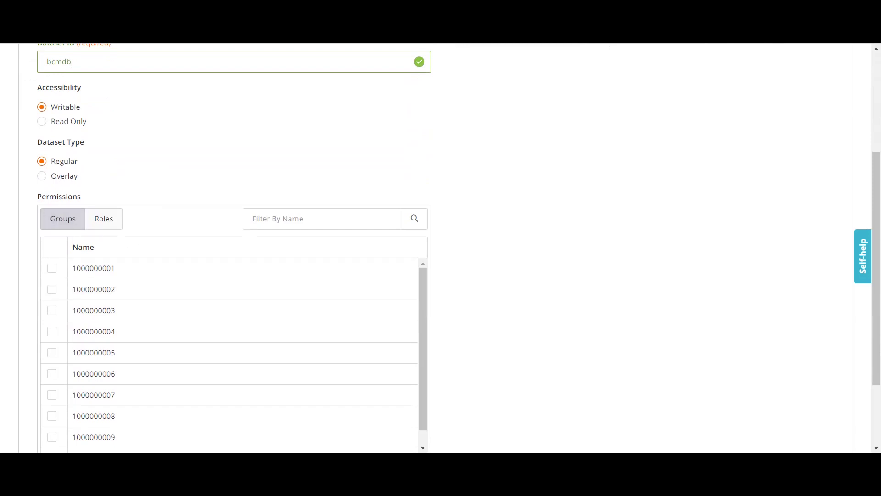
left_click(51, 268)
left_click(51, 290)
left_click(52, 311)
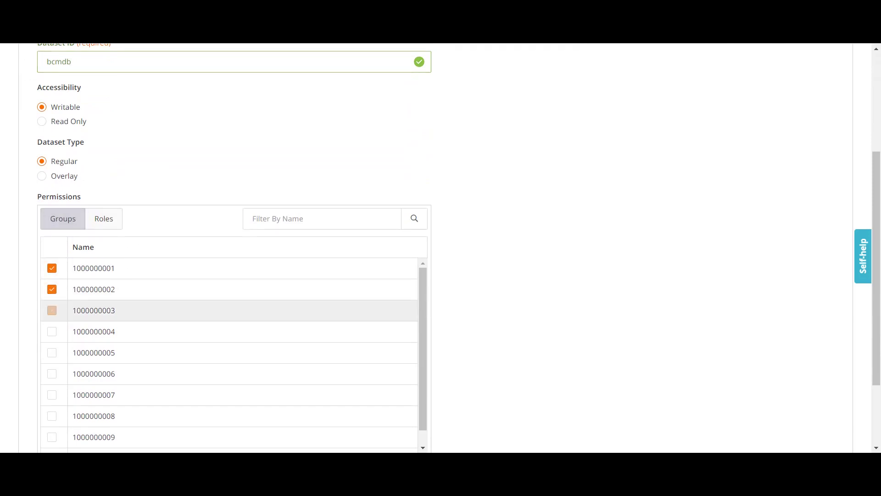
left_click(51, 331)
left_click(52, 353)
left_click(52, 373)
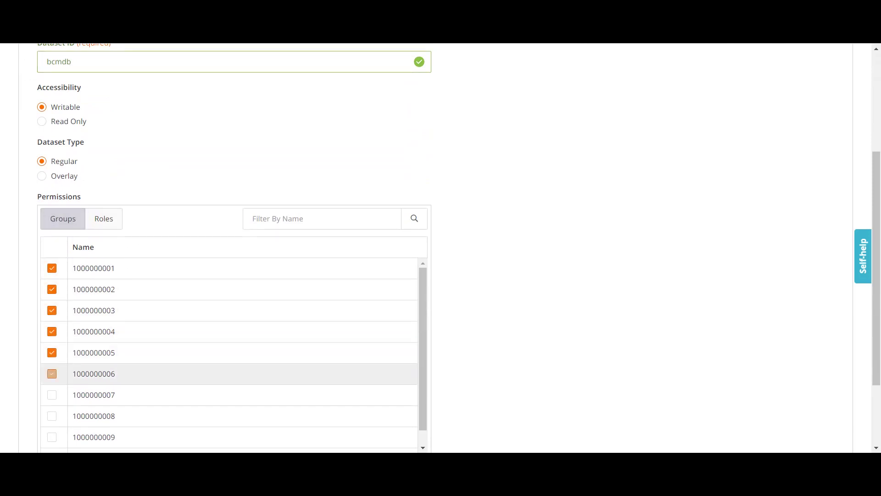
left_click(52, 394)
left_click(51, 416)
left_click(51, 437)
scroll(229, 367, "down", 1)
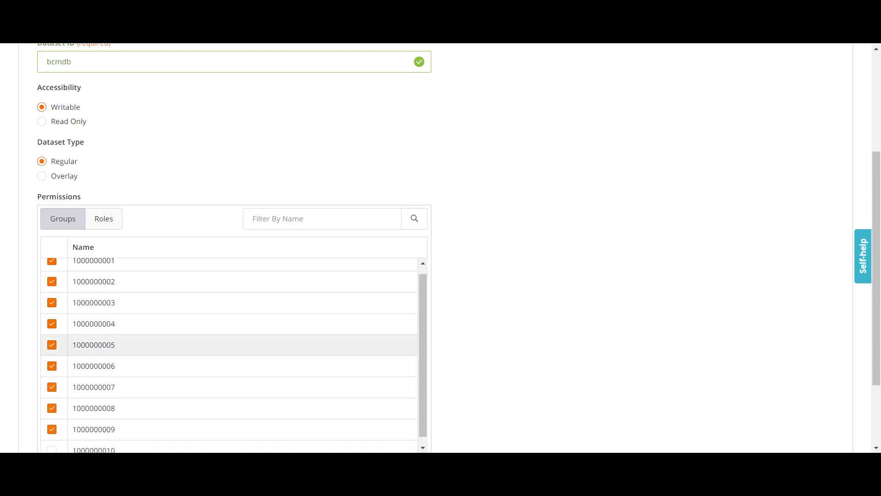
left_click(51, 442)
scroll(230, 321, "down", 3)
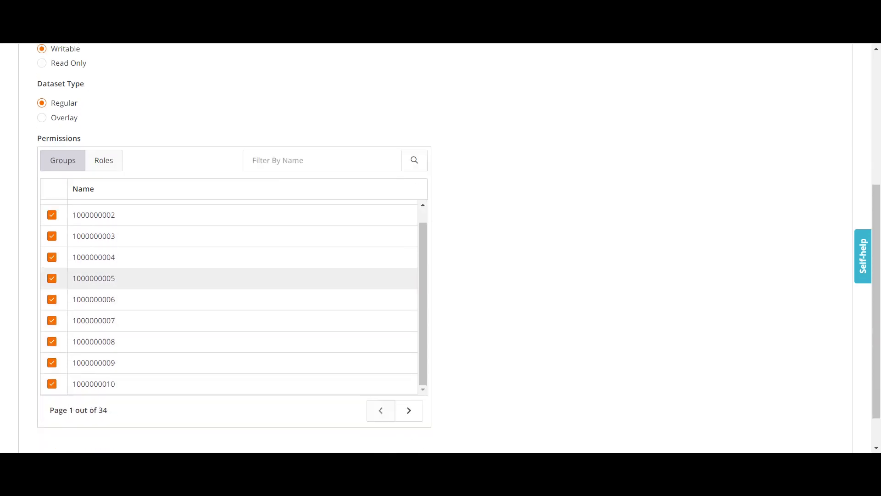
Grant CMDB Data Change, Change All, View and View All roles, then save the bcmdb dataset.
left_click(103, 116)
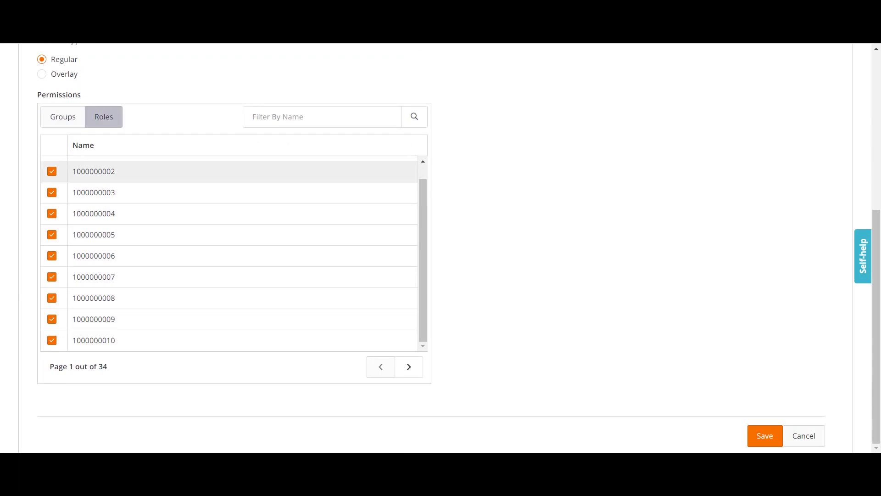
left_click(51, 166)
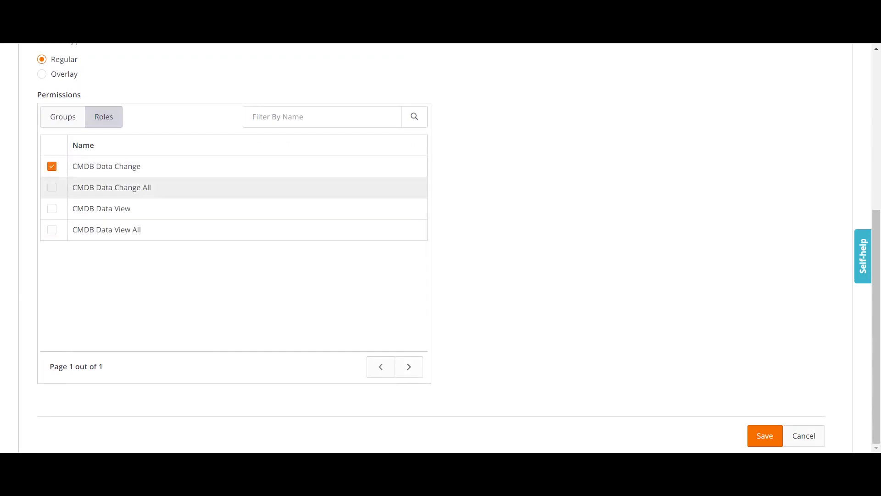
left_click(52, 188)
left_click(51, 208)
left_click(51, 230)
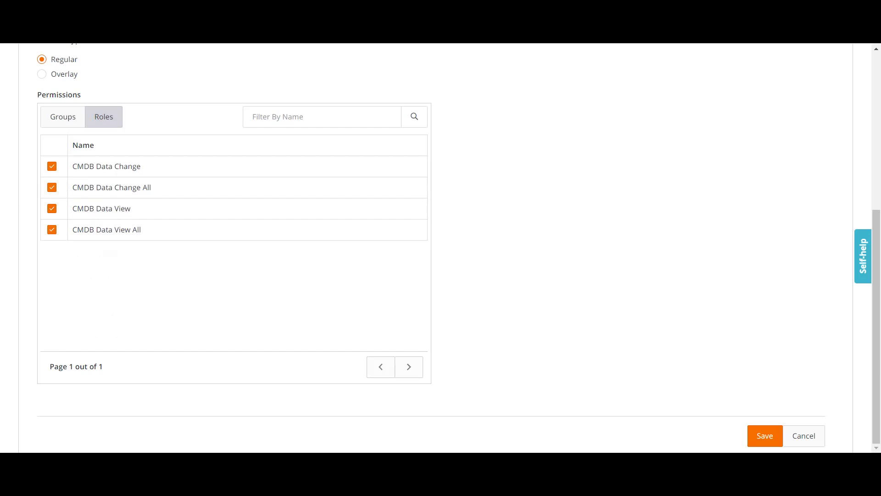
scroll(440, 247, "up", 5)
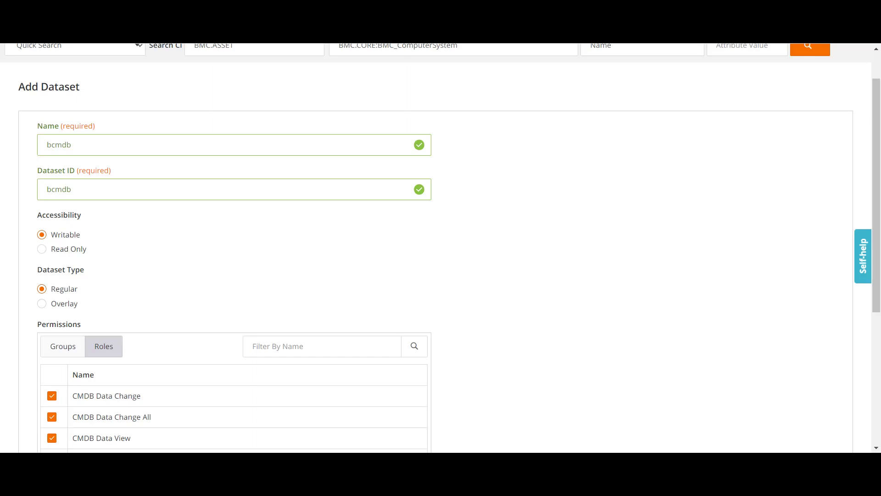
scroll(440, 248, "down", 5)
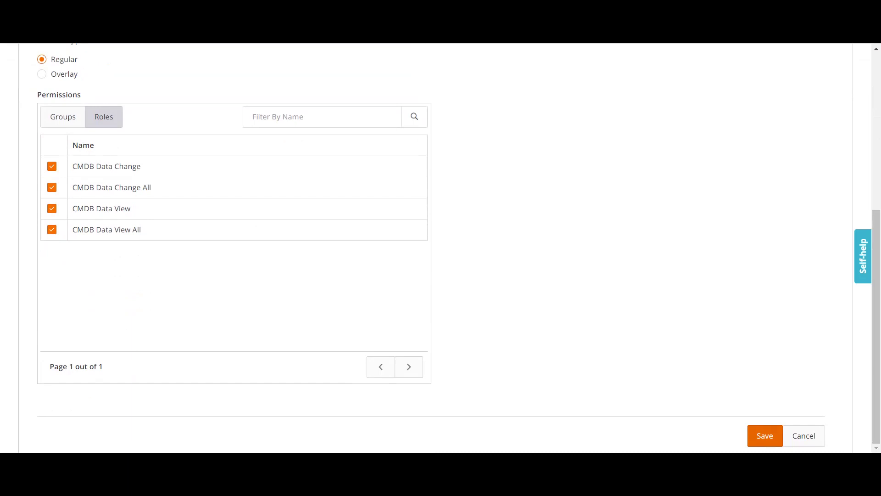
left_click(765, 436)
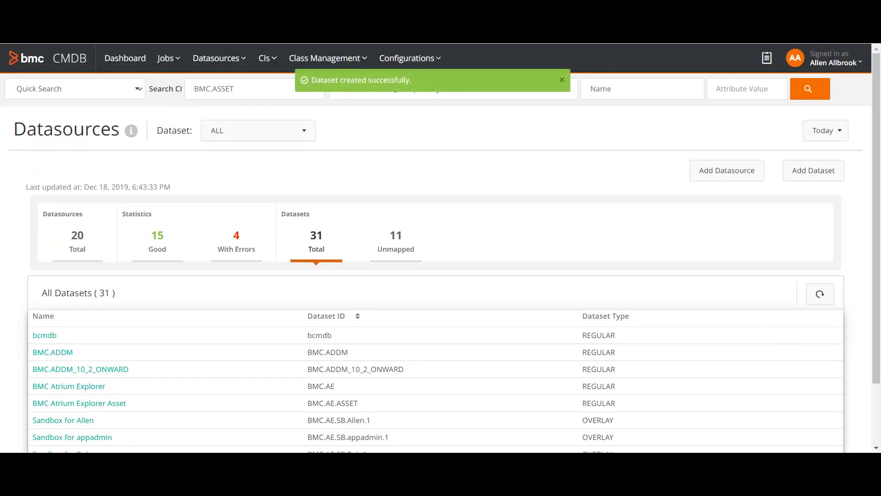
Add a new datasource named bcmdb with description bcmdb.
left_click(728, 171)
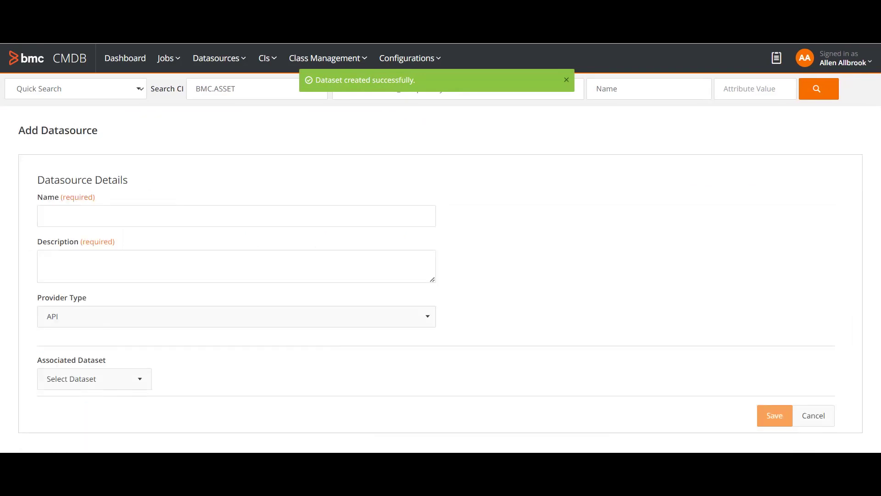
left_click(236, 216)
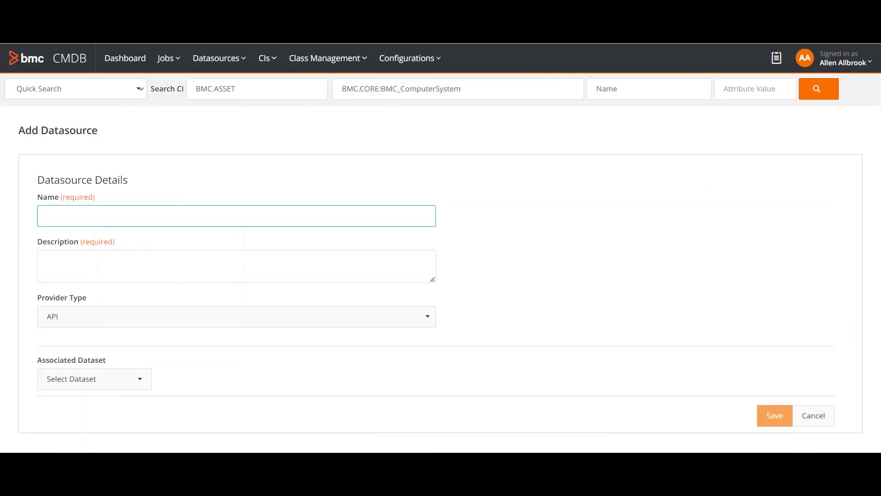
type("bcmdb")
key("ctrl+a")
key("ctrl+c")
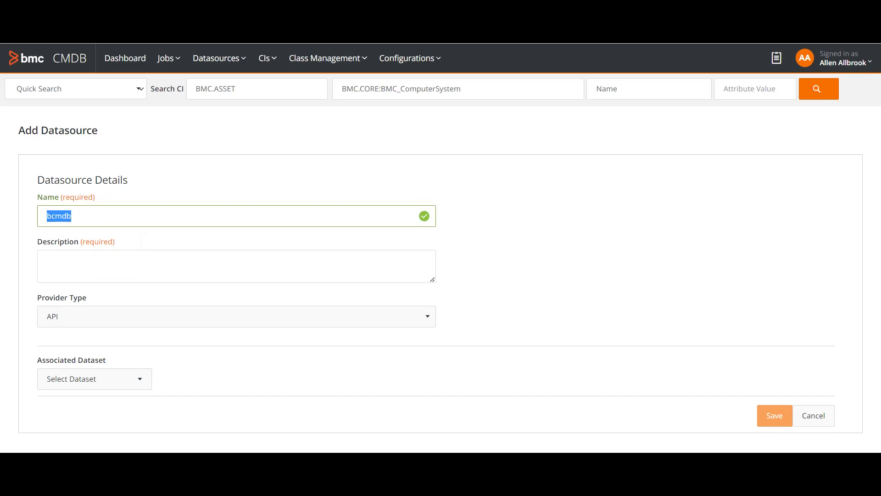
left_click(47, 261)
key("ctrl+v")
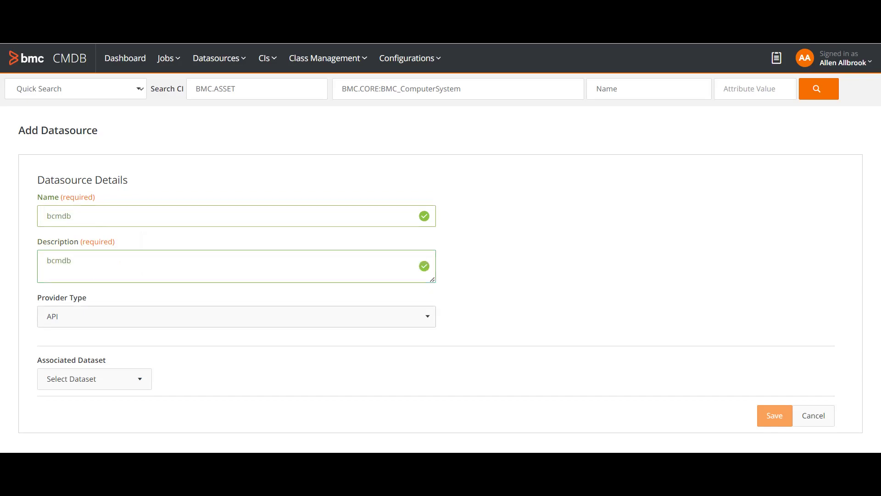
Set provider type to Atrium Integrator, associate the bcmdb dataset, and save the datasource.
left_click(237, 317)
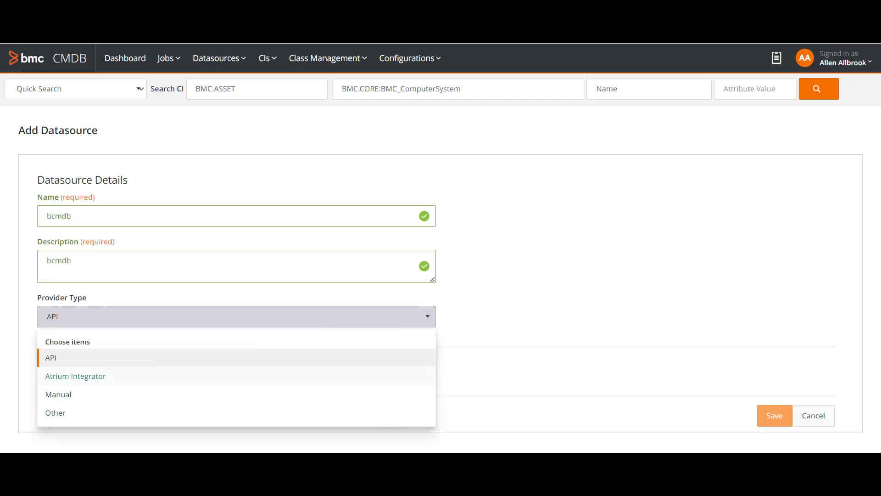
left_click(75, 376)
left_click(75, 378)
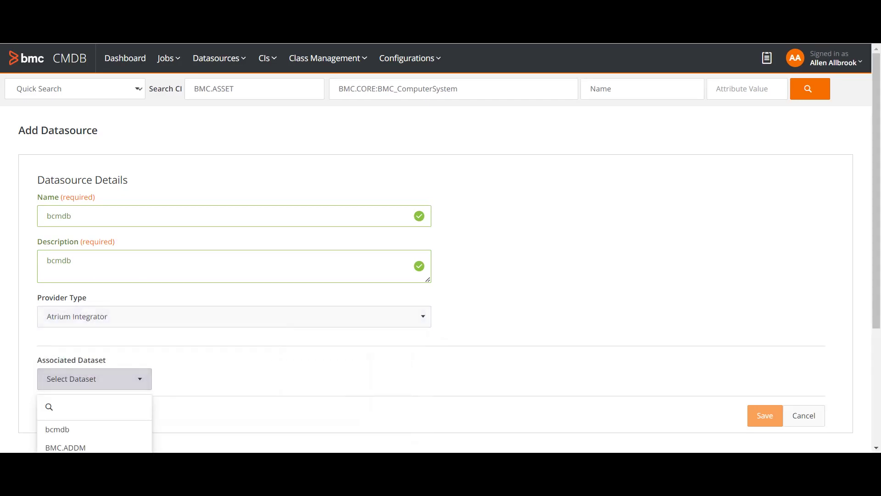
scroll(75, 377, "down", 3)
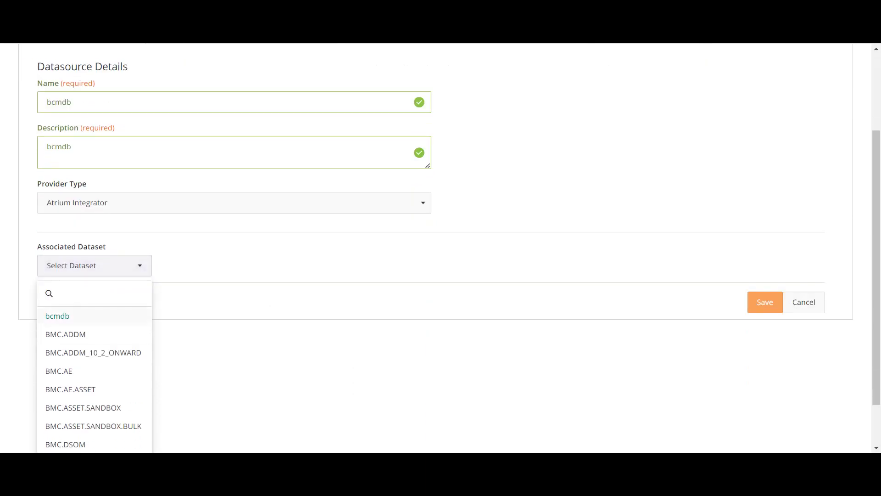
left_click(58, 316)
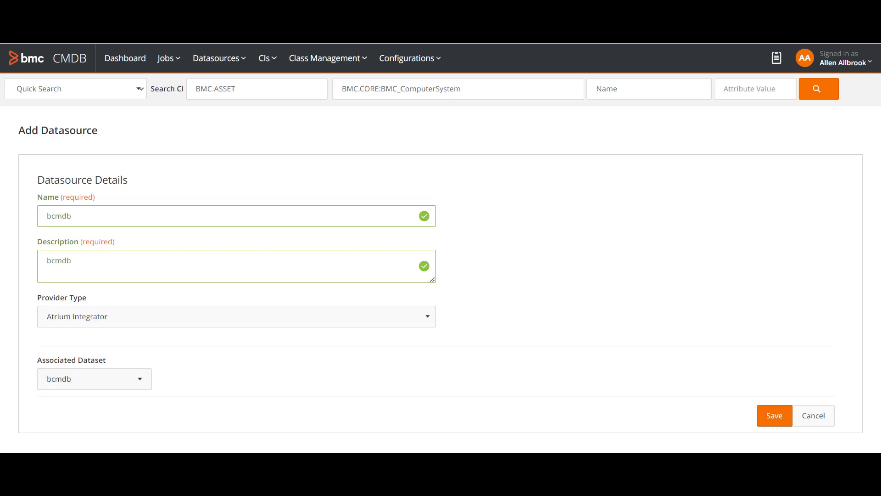
left_click(775, 415)
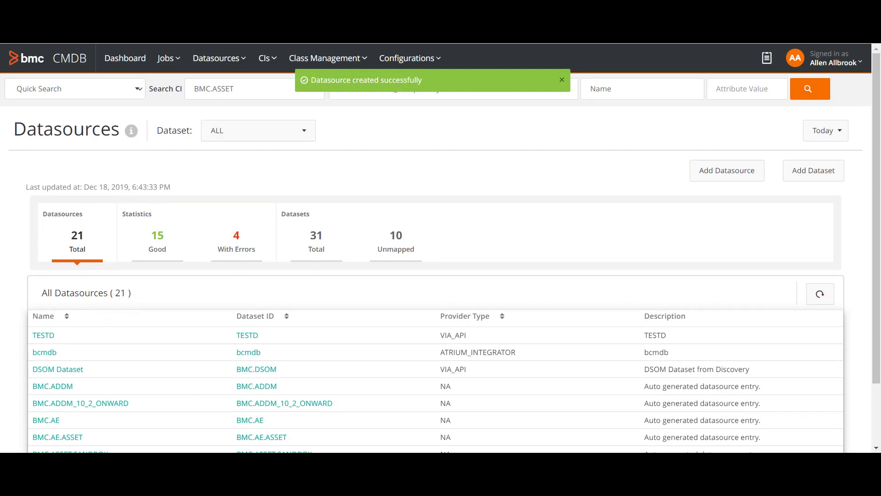
Create an Atrium Integrator import job and enter bcmdbdataimport as its Job Name.
left_click(166, 58)
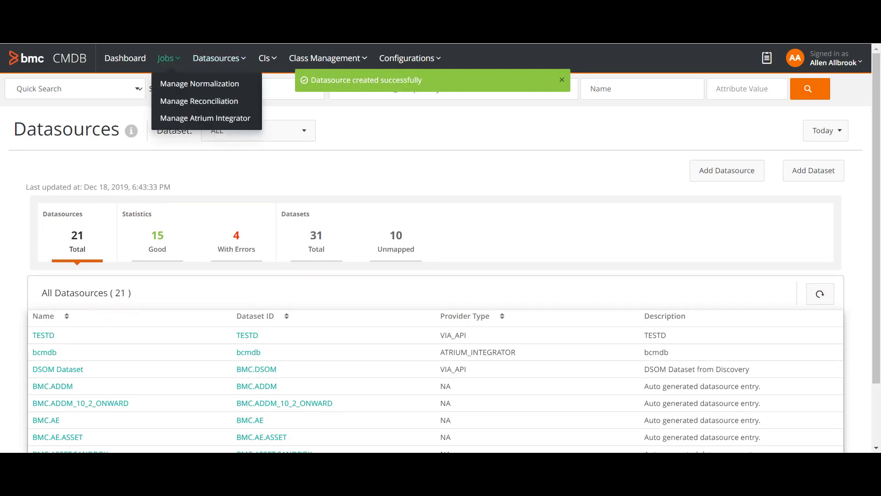
left_click(205, 118)
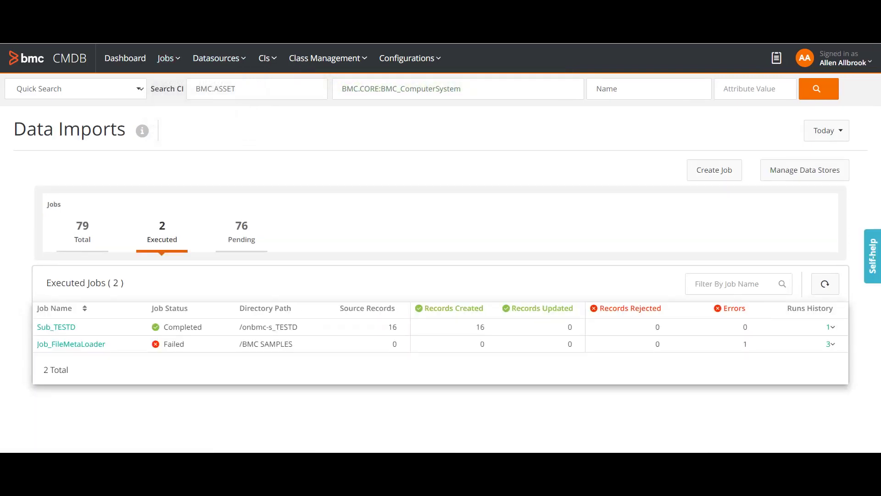
left_click(715, 170)
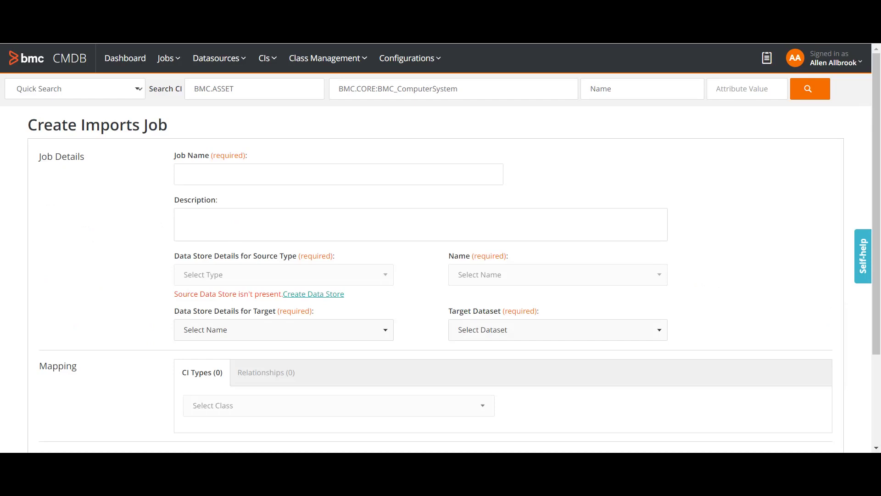
left_click(184, 174)
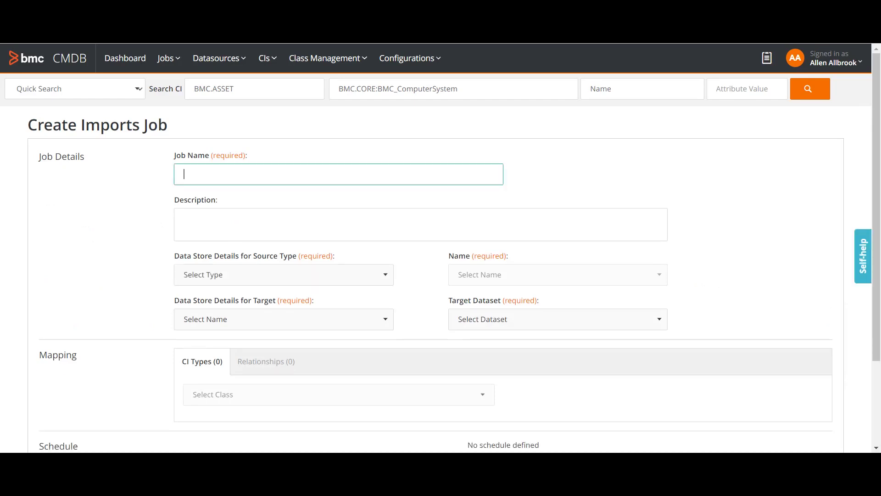
type("bcmdbdataimport")
left_click_drag(248, 174, 183, 175)
left_click(183, 219)
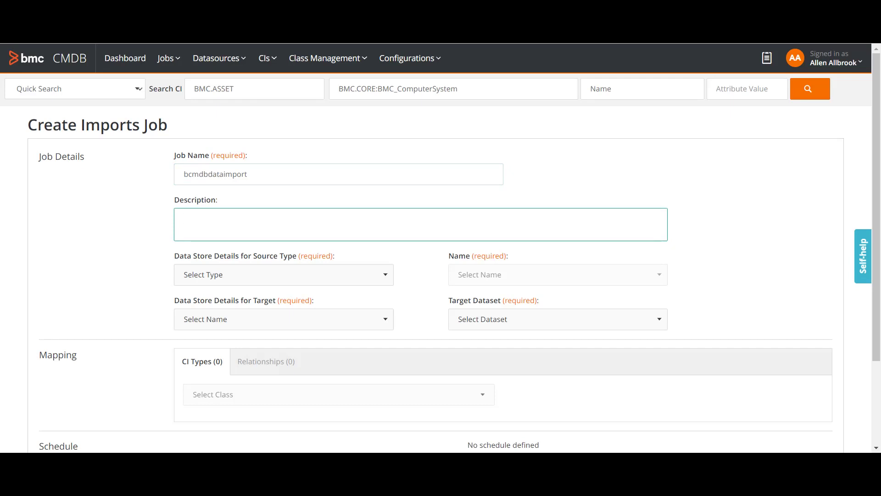
scroll(440, 248, "down", 3)
Set the job's source to the DATABASE type using the bcmdatabase store.
left_click(284, 166)
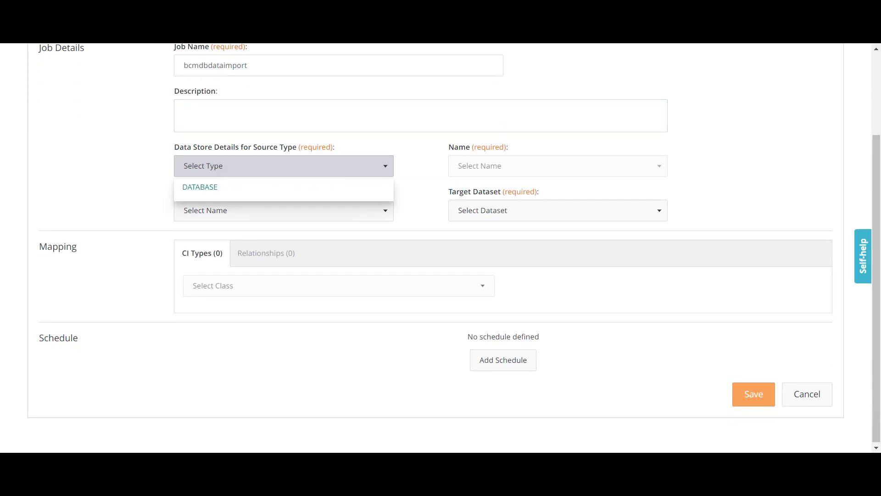
left_click(200, 188)
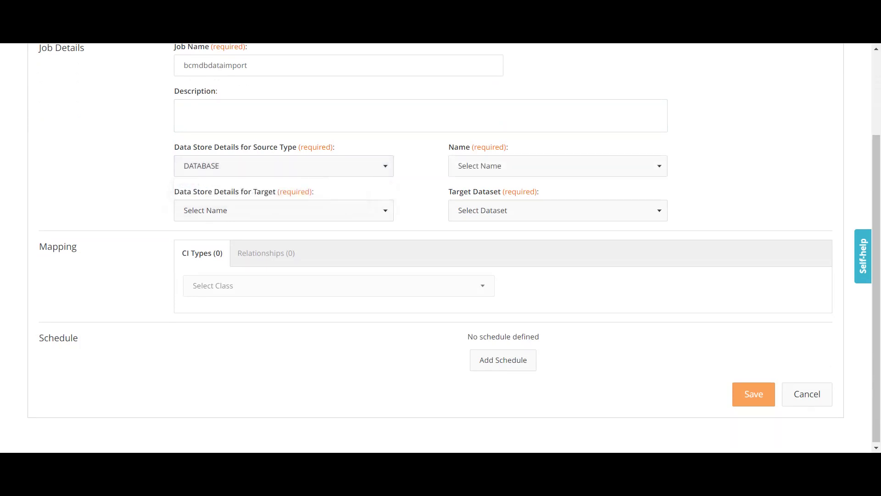
left_click(558, 166)
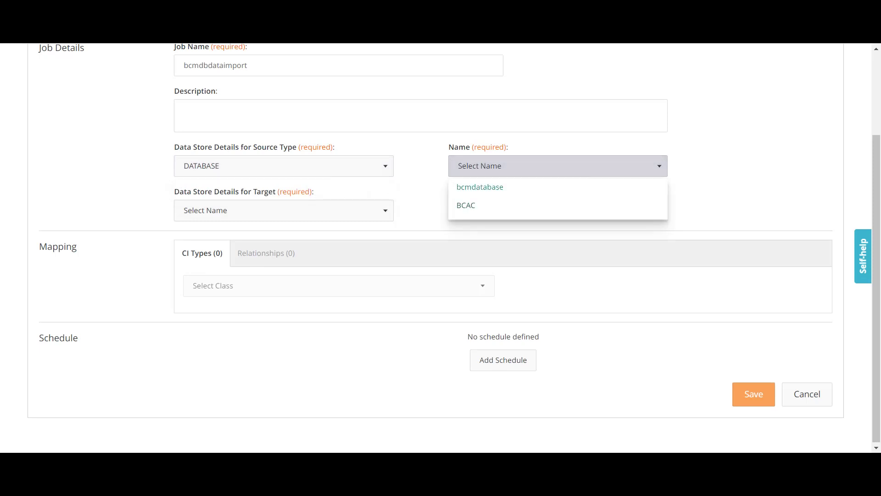
left_click(481, 187)
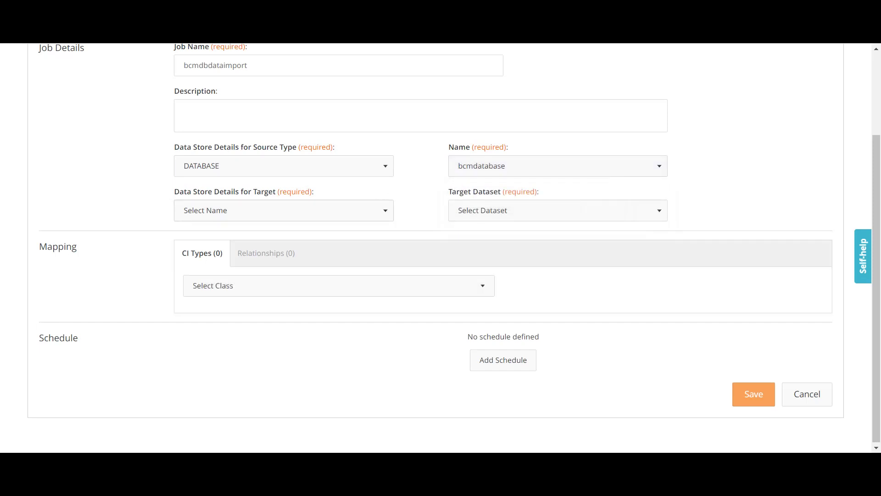
Set the target store to CMDB with the bcmdb target dataset.
left_click(284, 211)
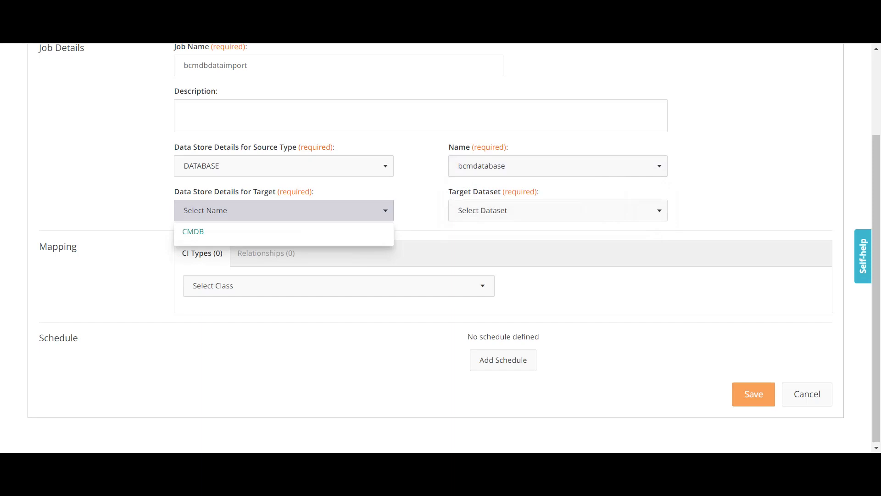
left_click(193, 232)
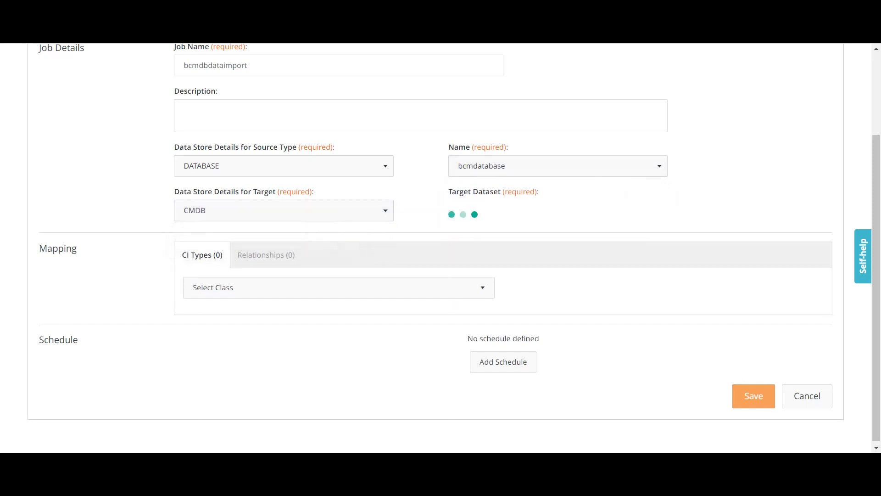
left_click(558, 210)
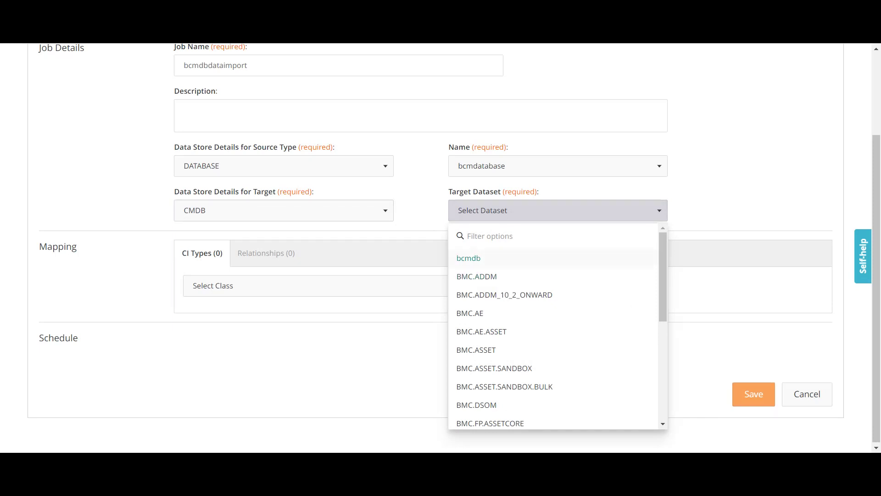
left_click(469, 258)
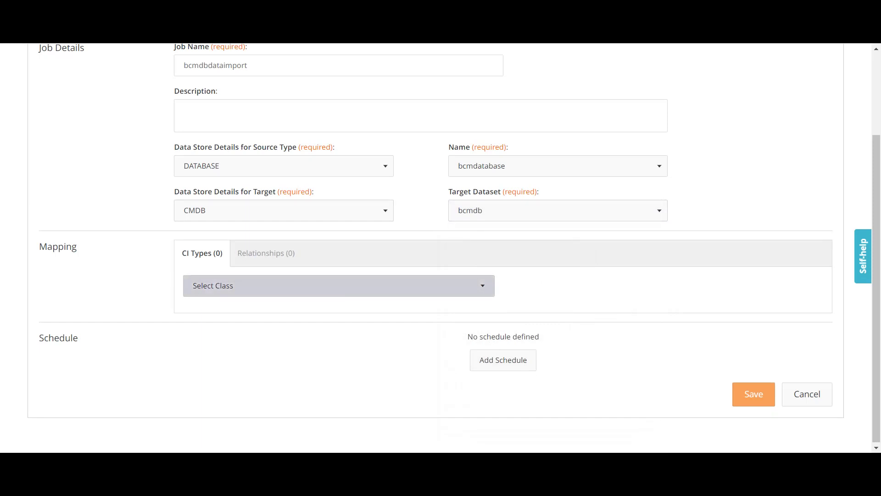
Add the BMC.CORE:BMC_ComputerSystem class to the mapping with logical name BMC_COMPUTERSYSTEM.
left_click(339, 286)
scroll(339, 285, "down", 1)
scroll(265, 358, "down", 1)
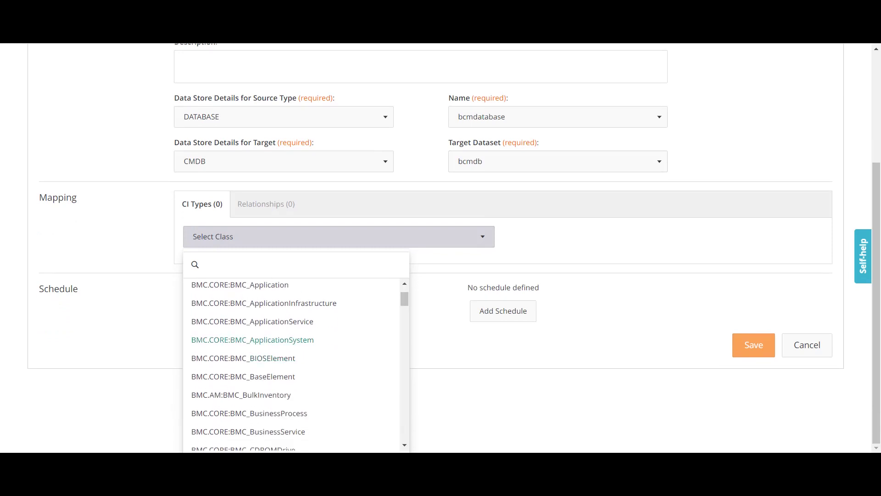
scroll(253, 340, "down", 1)
scroll(253, 340, "down", 2)
scroll(252, 363, "down", 1)
left_click(253, 384)
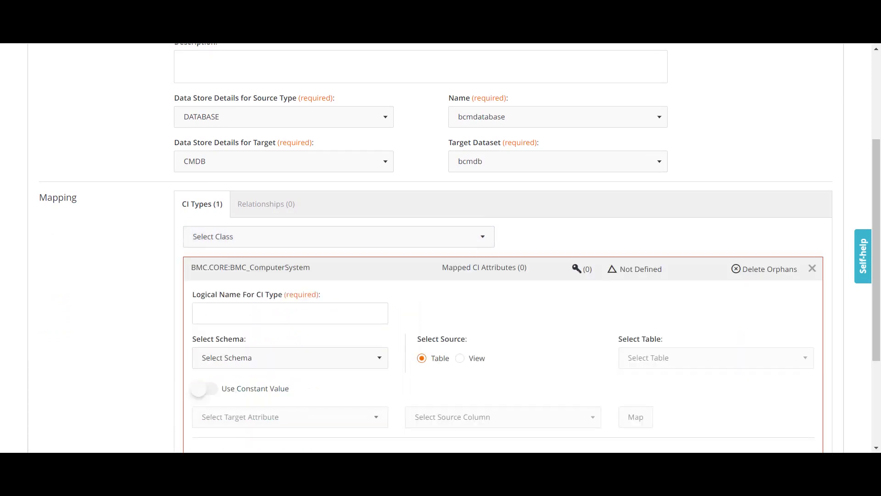
scroll(441, 248, "down", 3)
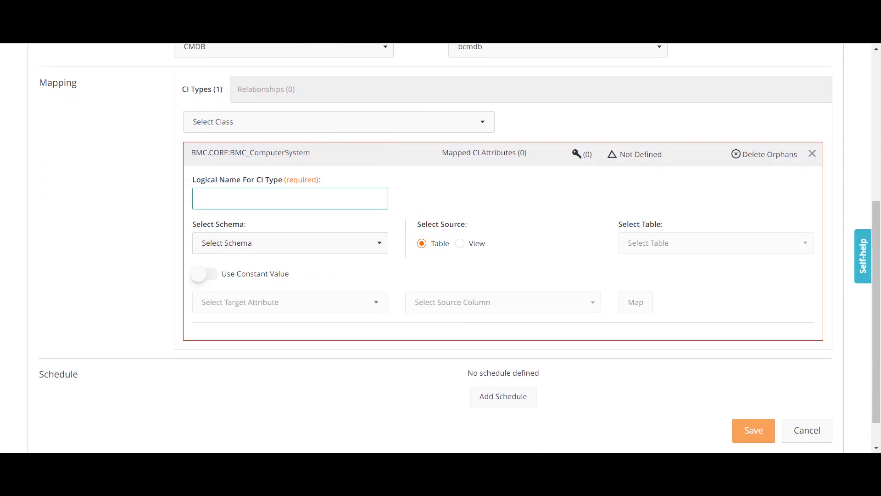
type("BMC_COMPUTERSYSTEM")
Source the mapping from the Atrium_CMDB_ComputerSystem view in the bcmdbuser schema.
left_click(290, 243)
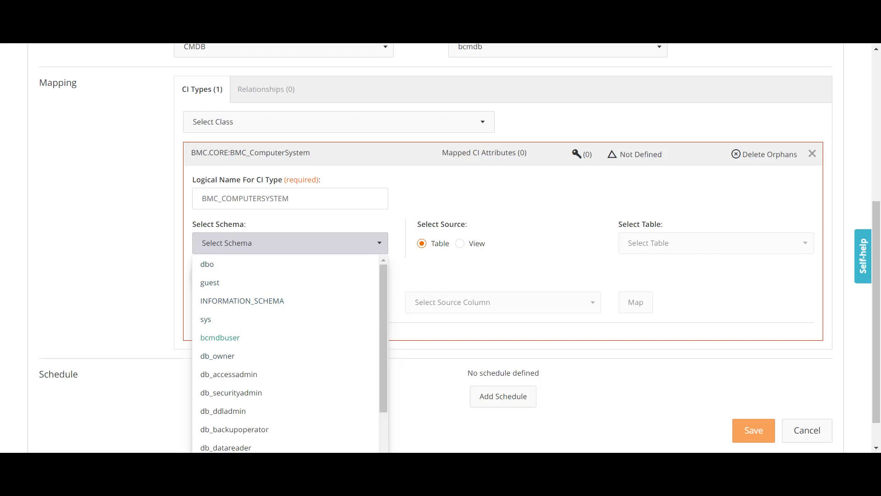
left_click(221, 338)
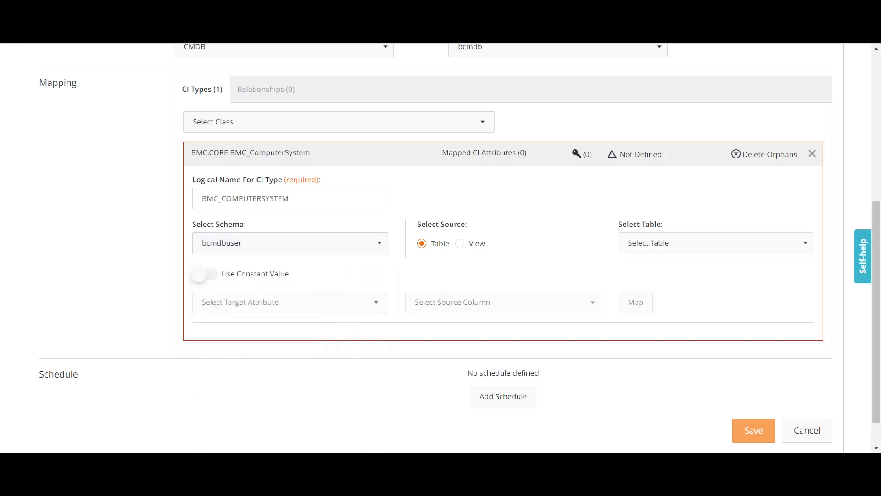
left_click(460, 243)
left_click(716, 244)
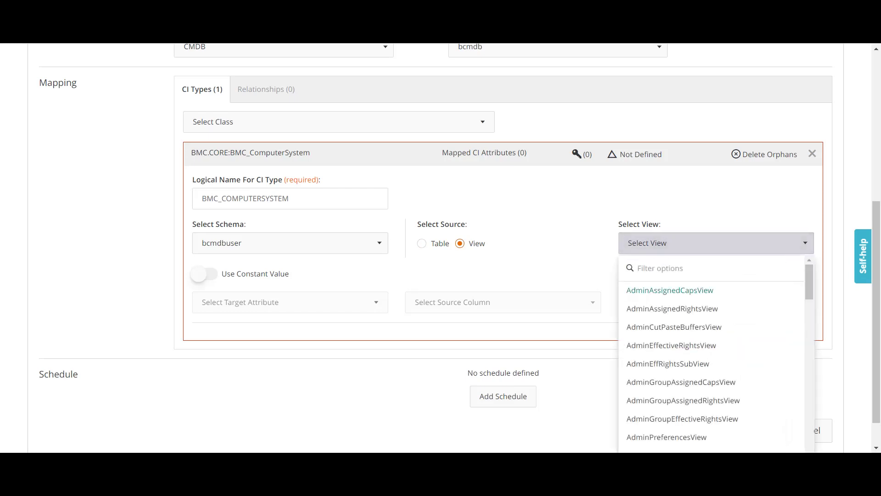
scroll(716, 354, "down", 2)
scroll(712, 353, "down", 1)
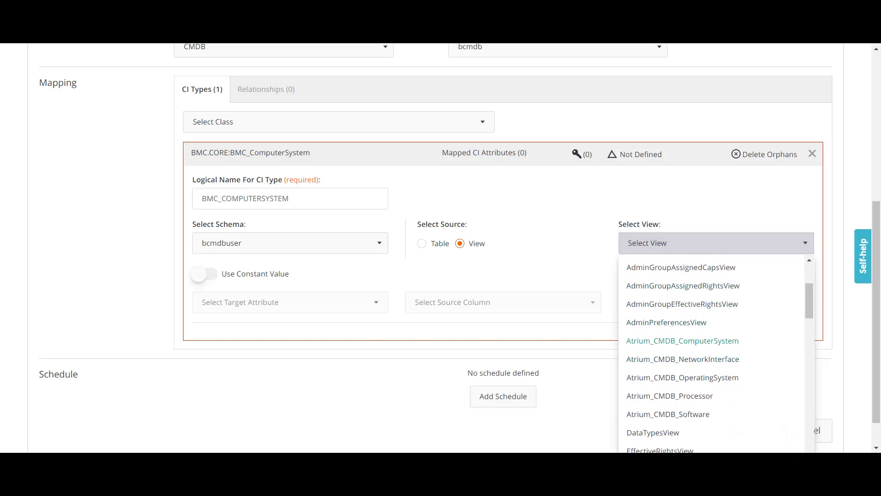
left_click(682, 341)
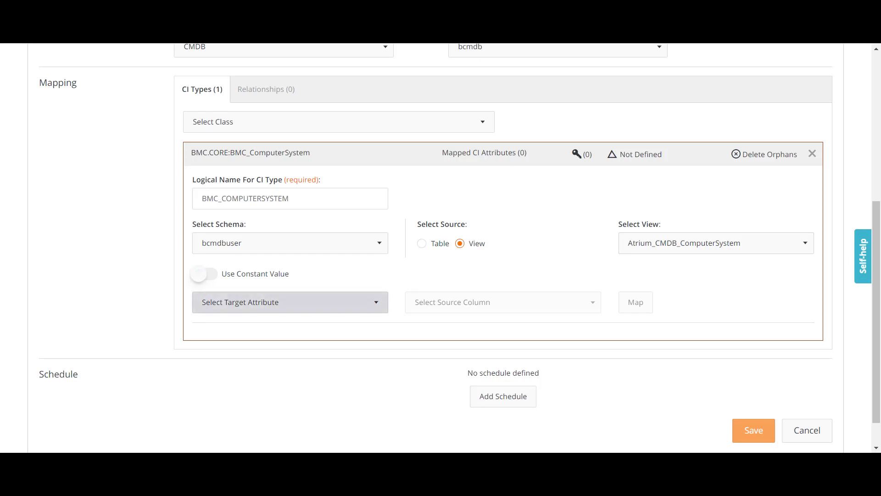
left_click(290, 303)
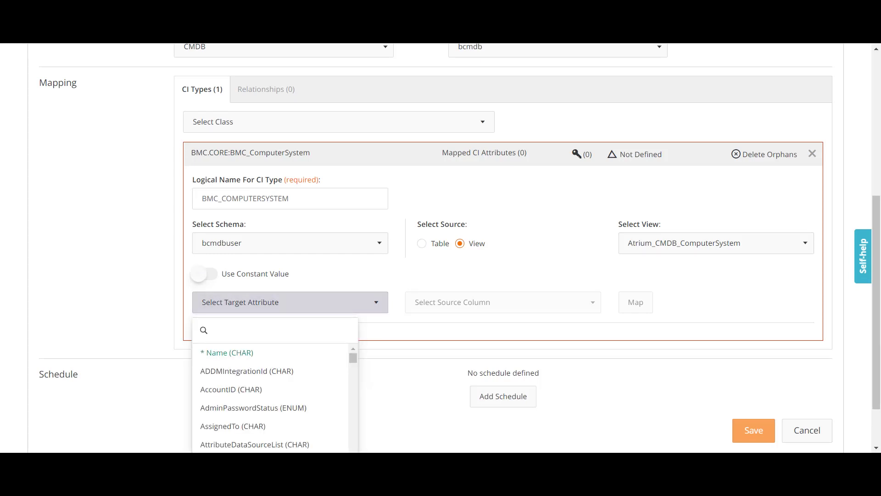
Map the Name attribute from the DeviceName column.
left_click(227, 353)
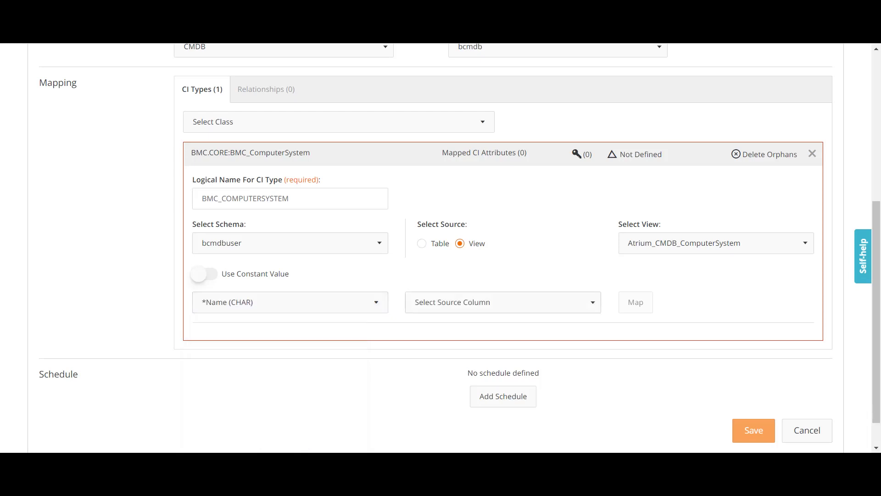
left_click(504, 303)
key("Down")
key("Down")
key("Return")
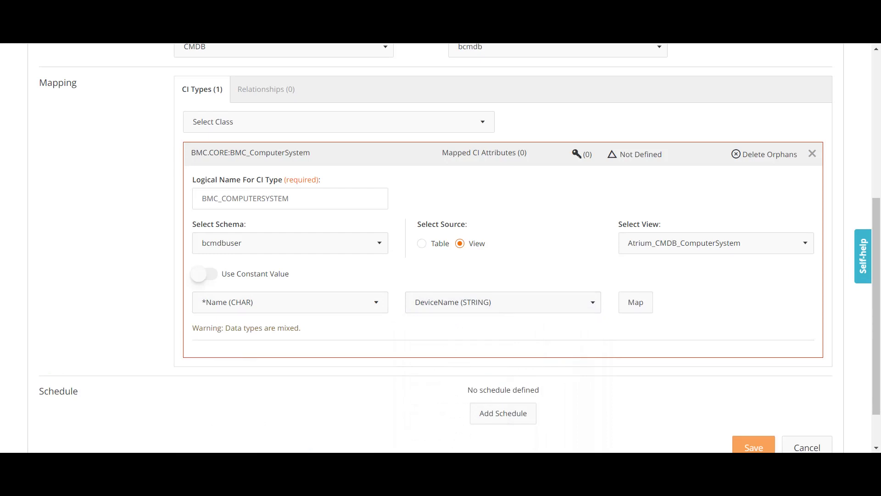
key("Tab")
key("Return")
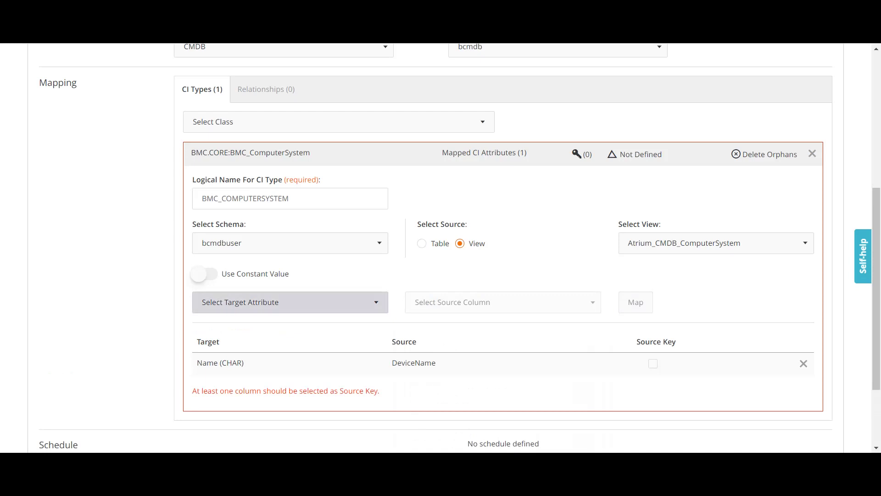
Map the TokenId attribute from the DeviceID column.
left_click(290, 303)
key("Down")
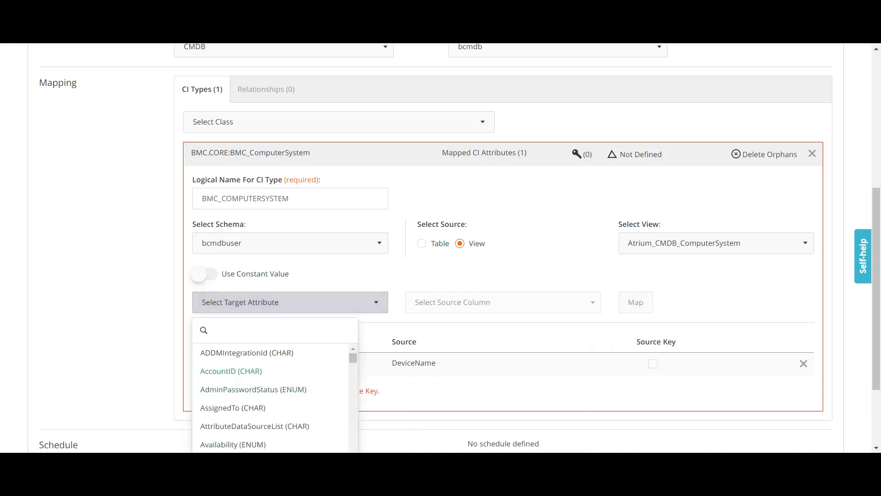
scroll(271, 397, "down", 2)
left_click(275, 330)
type("to")
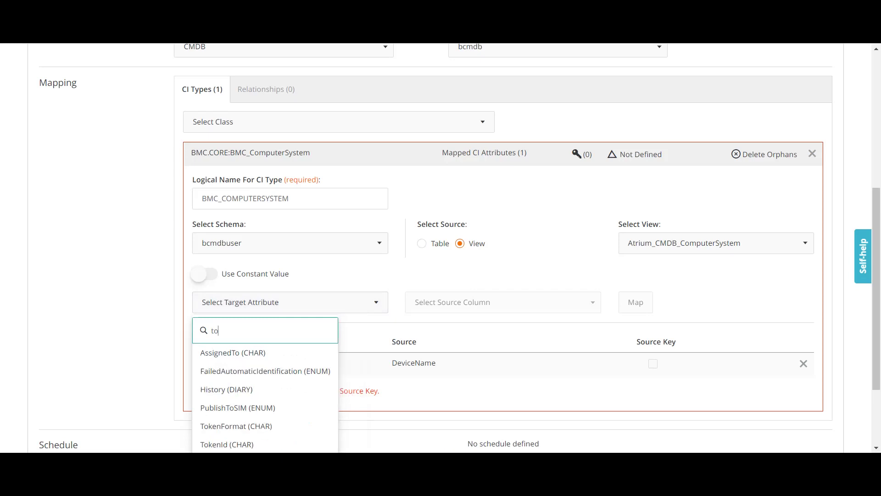
key("Down")
key("Down")
key("Down")
key("Down")
key("Down")
key("Down")
key("Return")
left_click(504, 303)
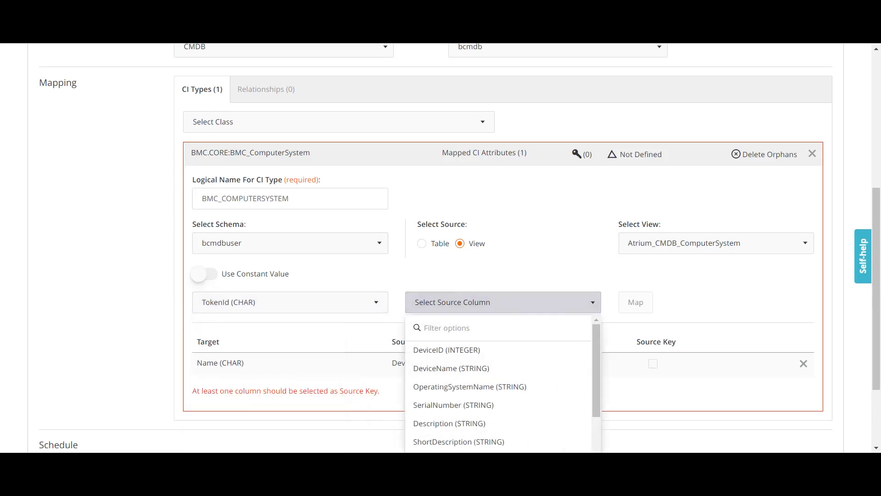
key("Return")
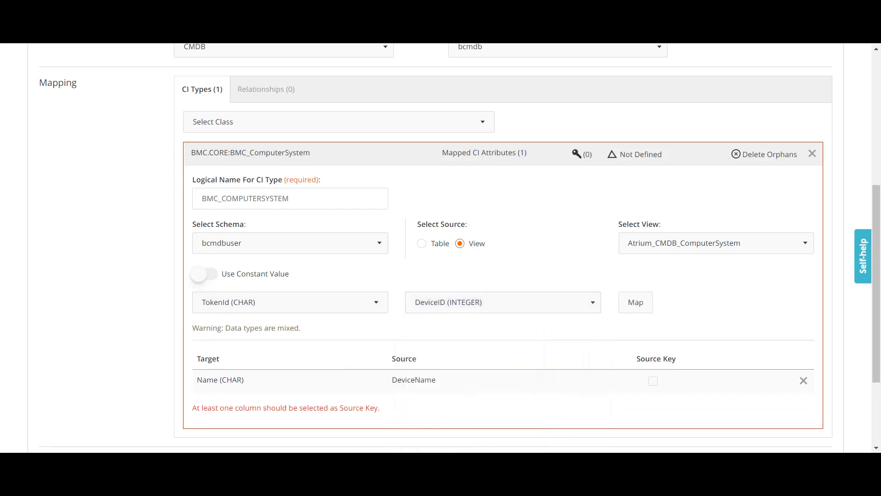
key("Tab")
key("Return")
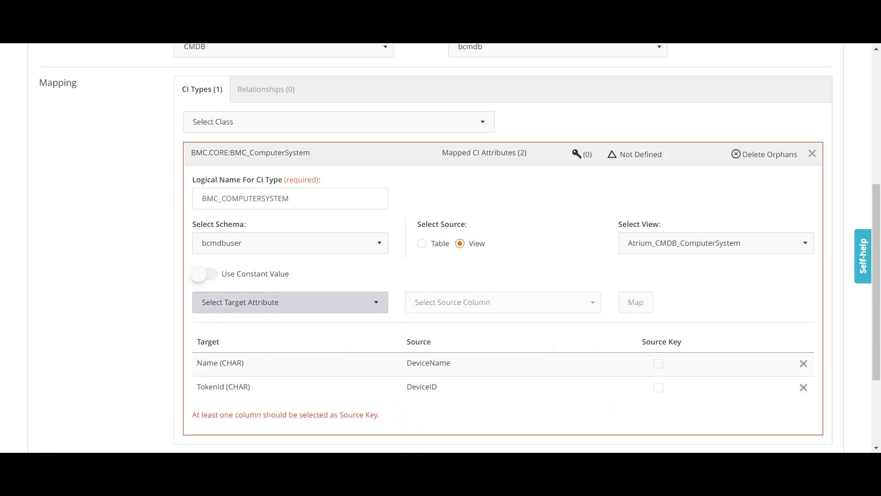
Map the SerialNumber (CHAR) attribute from the SerialNumber column.
key("Return")
type("ser")
key("Down")
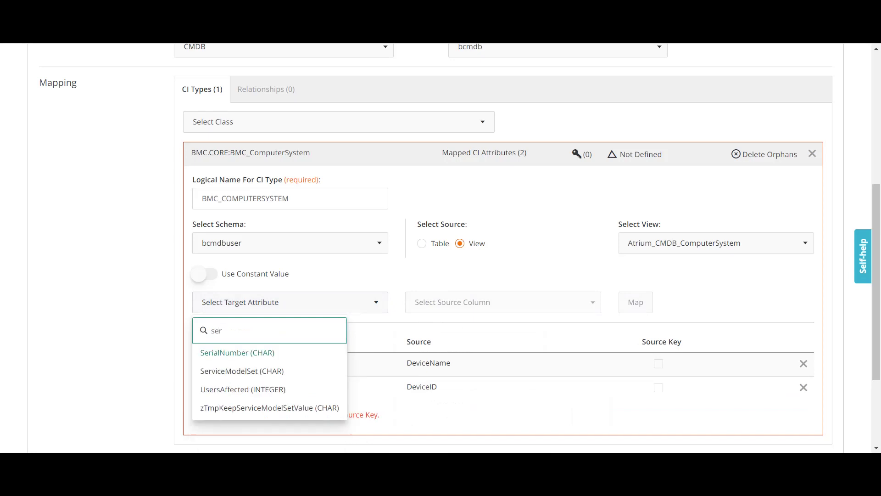
key("Return")
key("Tab")
key("Return")
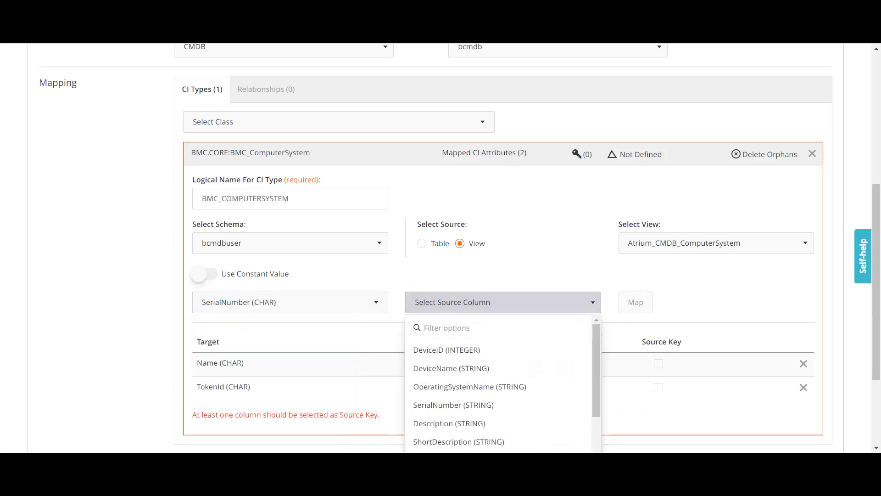
key("Down")
key("Down")
key("Down")
key("Down")
key("Return")
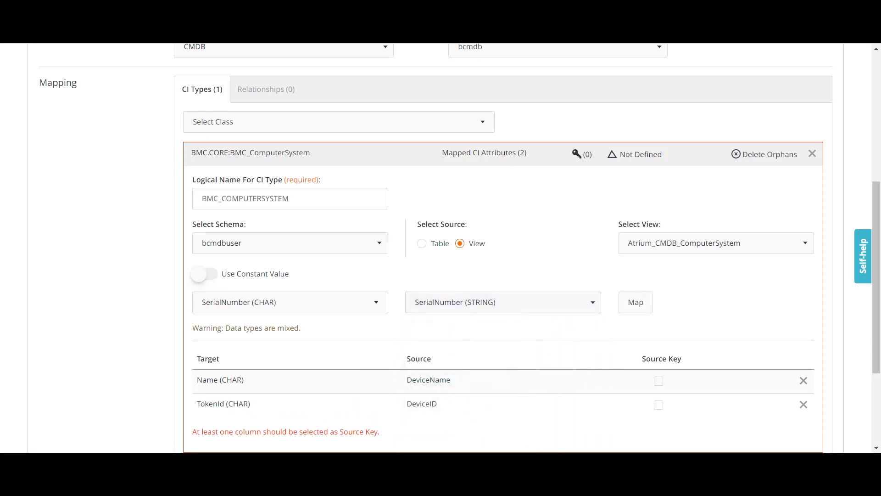
key("Tab")
key("Return")
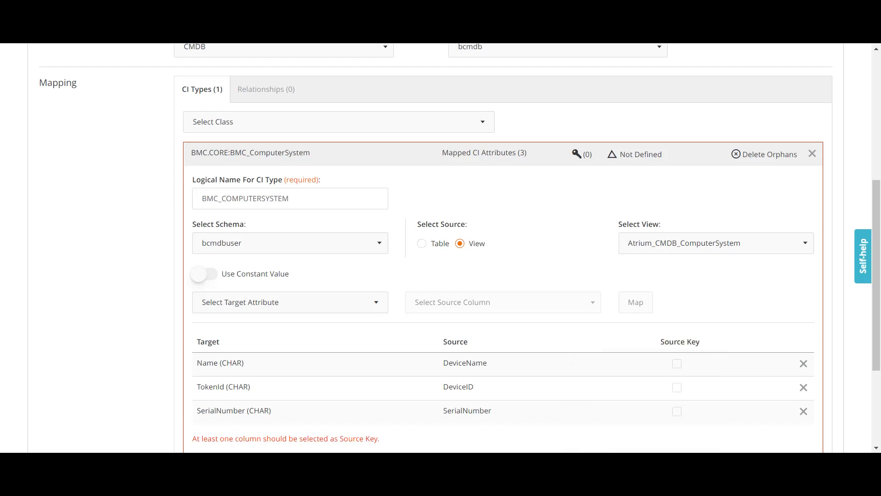
Review the columns of the 16-row Atrium_CMDB_ComputerSystem results in SSMS, then return to CMDB.
left_click(710, 407)
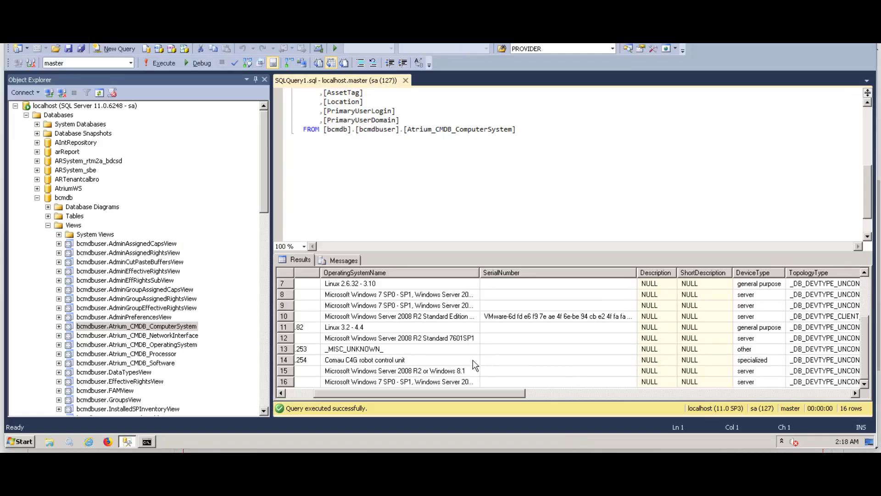
left_click_drag(429, 392, 501, 394)
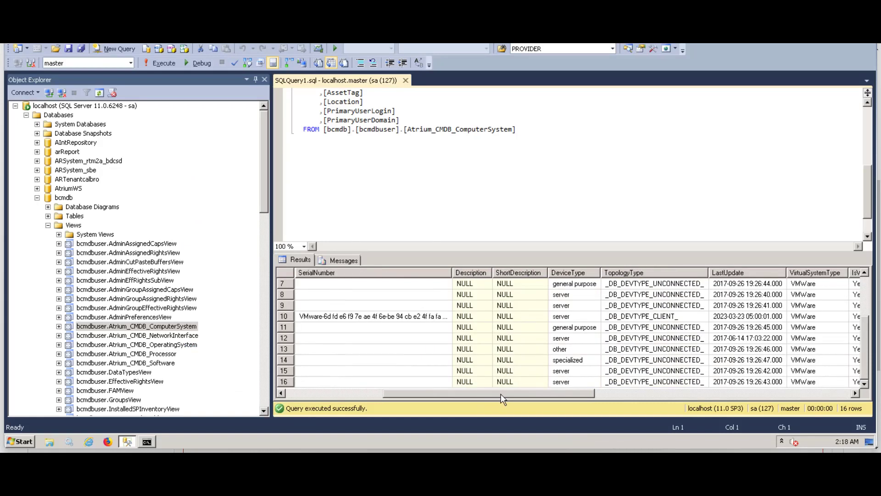
left_click_drag(500, 394, 774, 392)
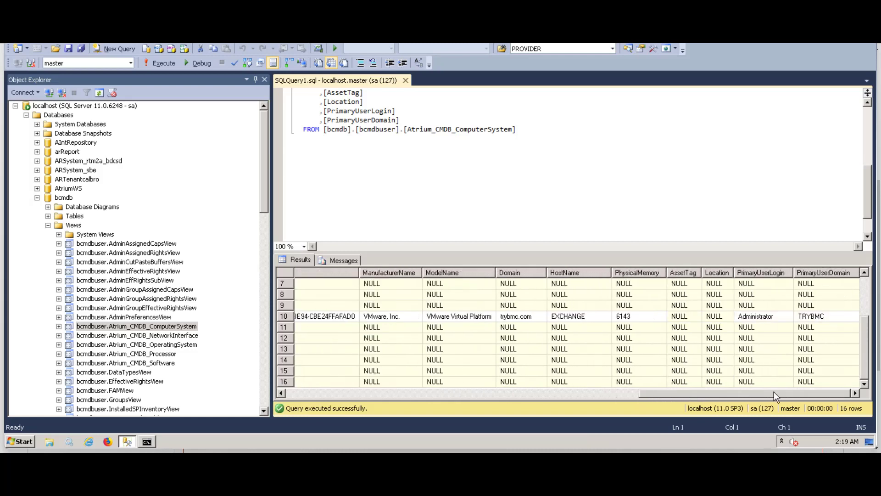
left_click_drag(662, 393, 372, 393)
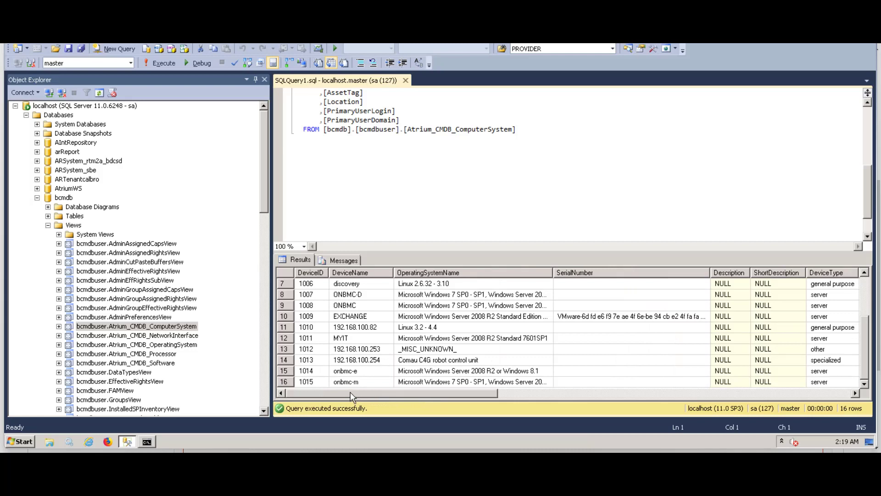
mouse_move(592, 461)
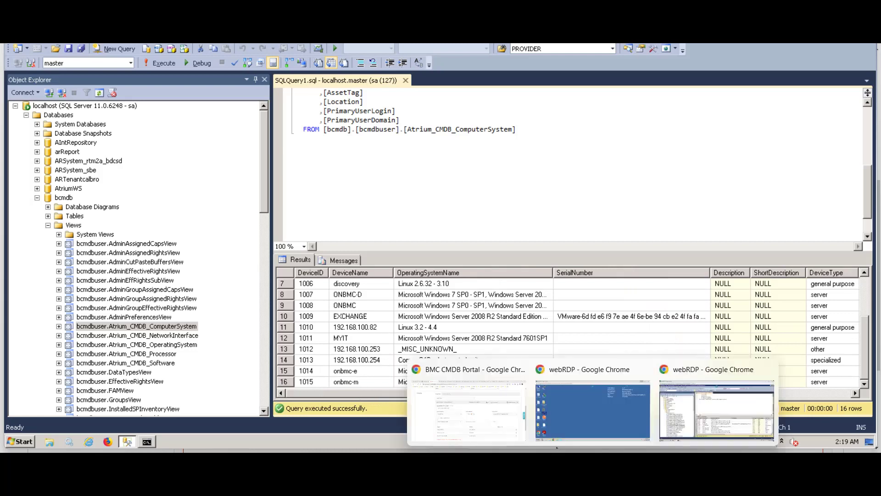
left_click(467, 412)
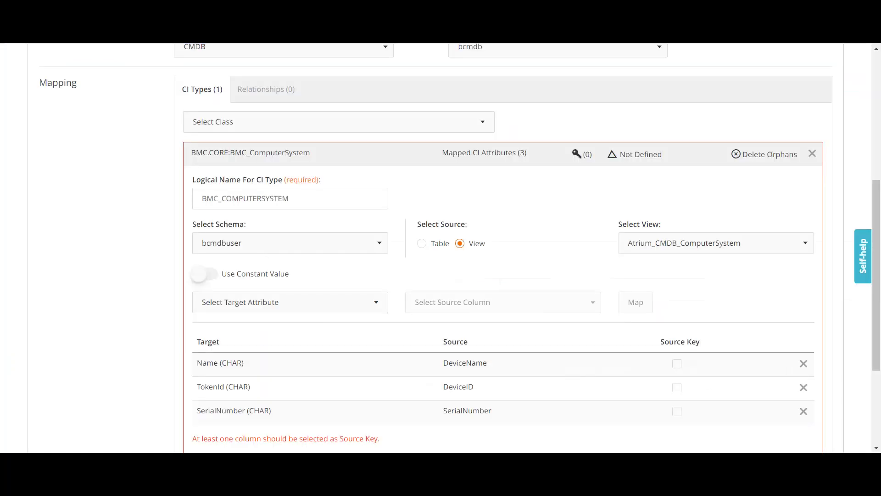
Map ShortDescription from HostName and make the TokenId-to-DeviceID mapping the source key.
scroll(284, 188, "down", 3)
left_click(285, 187)
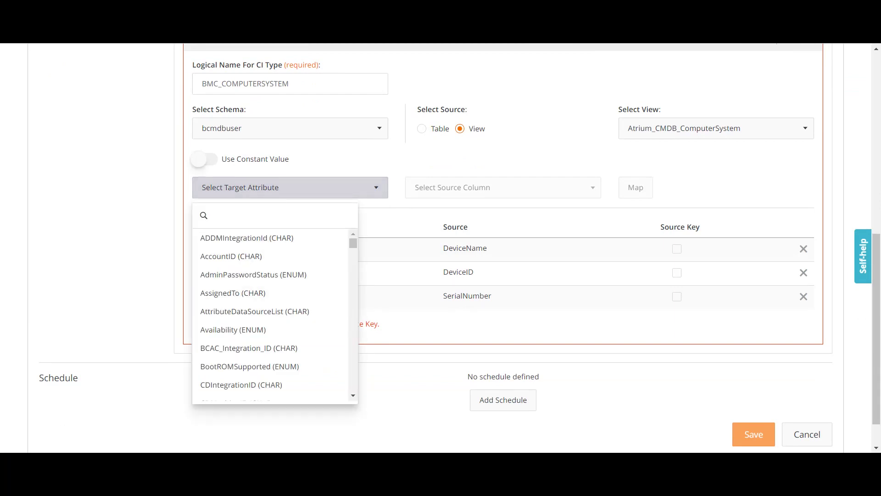
left_click(276, 215)
type("sho")
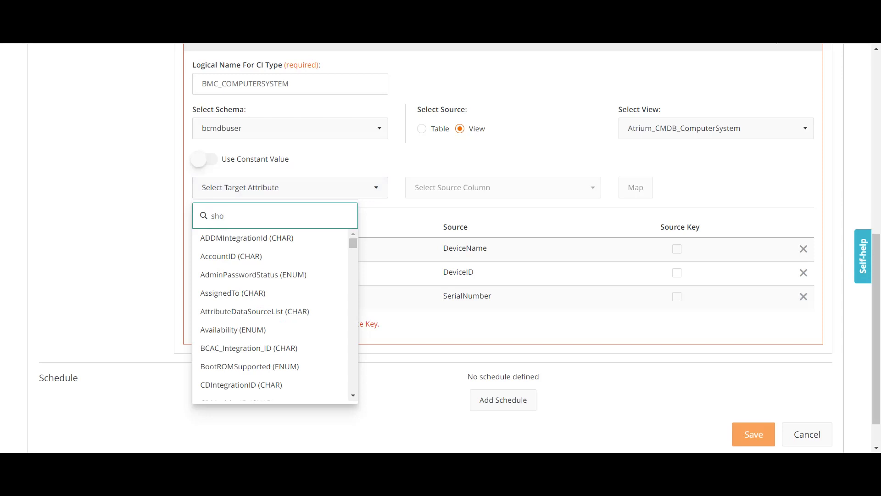
left_click(244, 238)
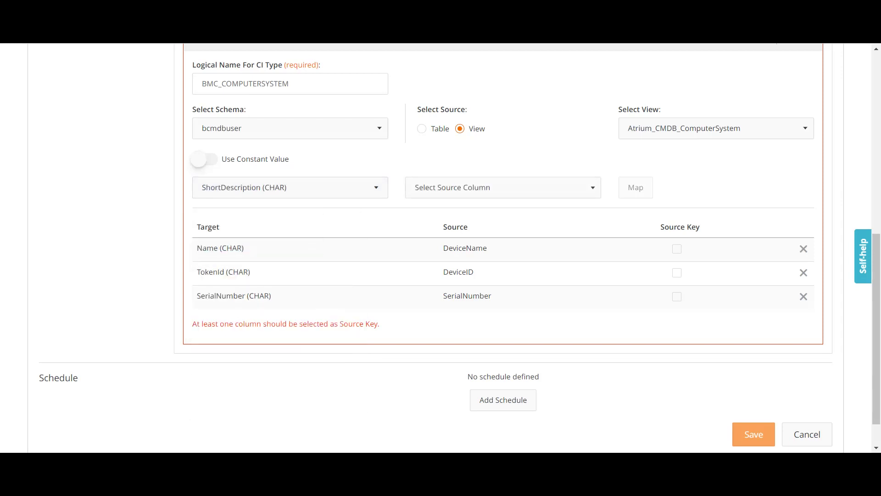
left_click(504, 187)
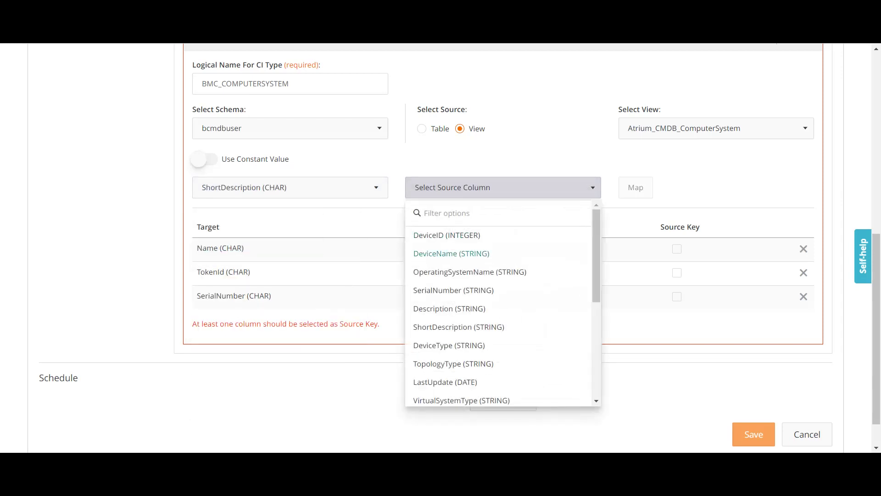
scroll(498, 303, "down", 3)
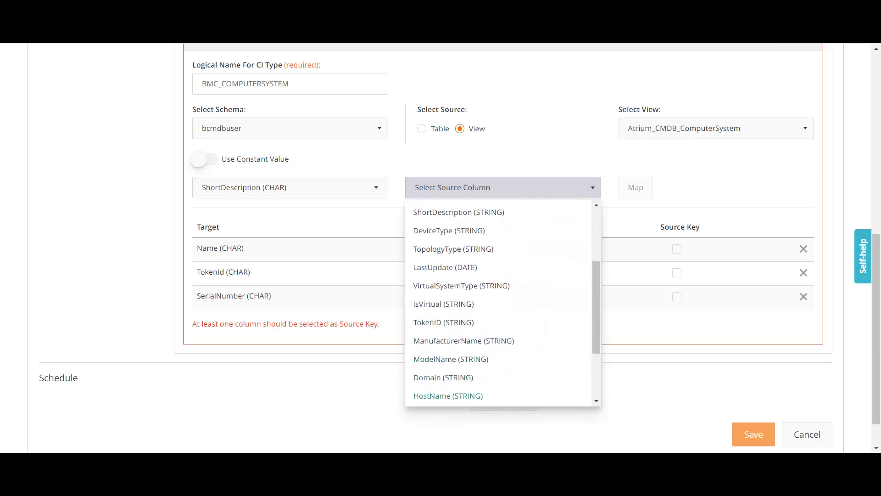
left_click(448, 396)
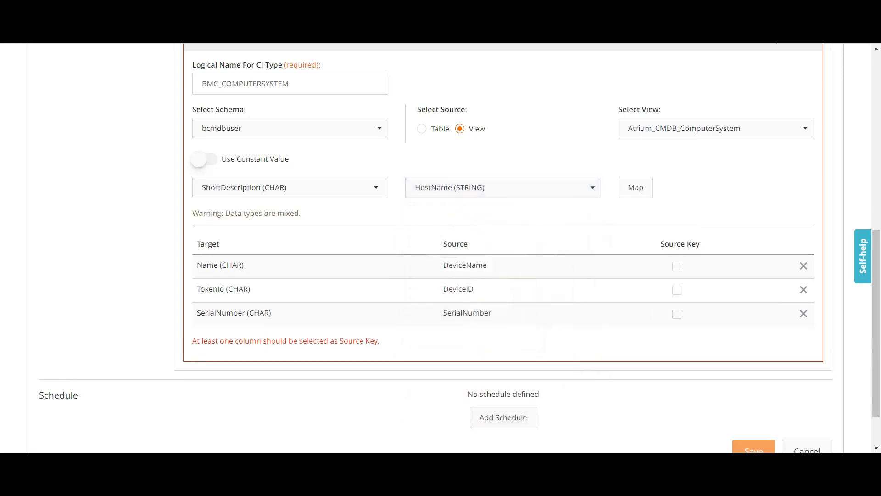
left_click(636, 188)
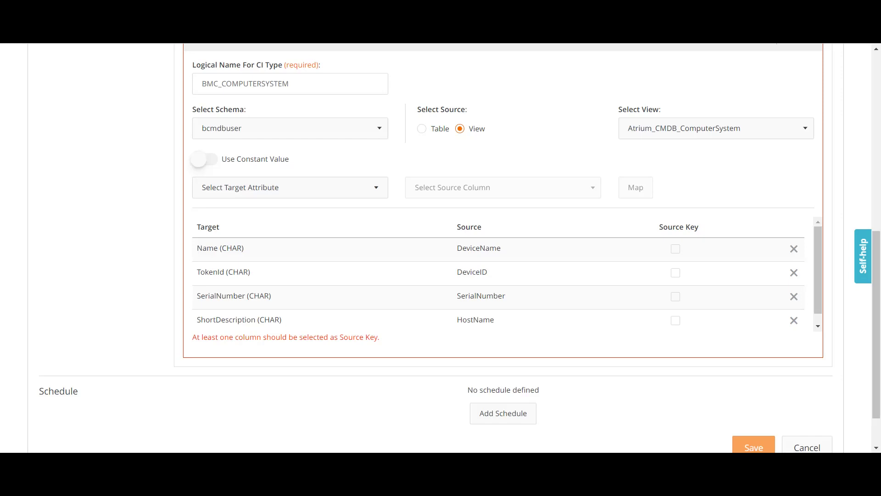
left_click(676, 273)
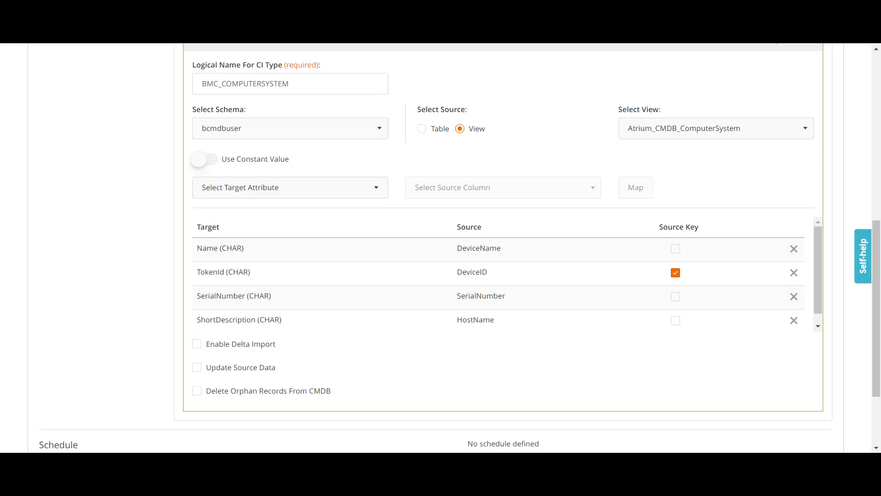
scroll(441, 248, "down", 1)
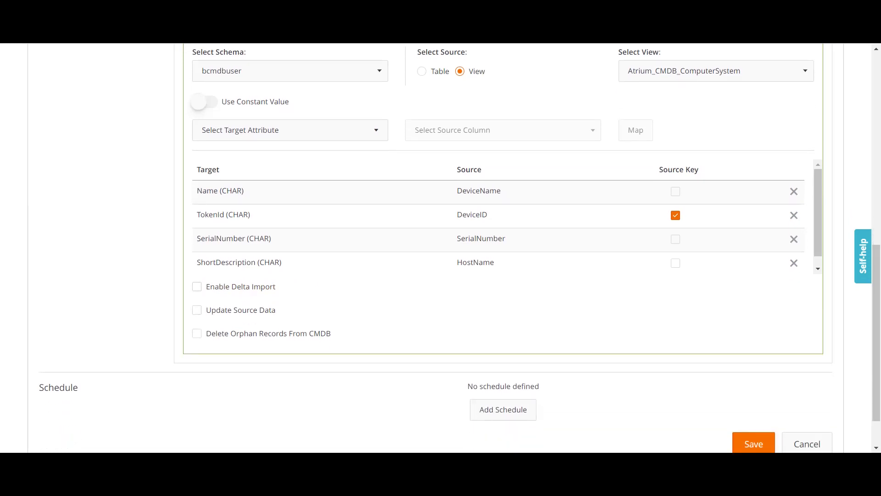
Enable delta import on the LastUpdate (DATE) column and save the bcmdbdataimport job.
left_click(197, 287)
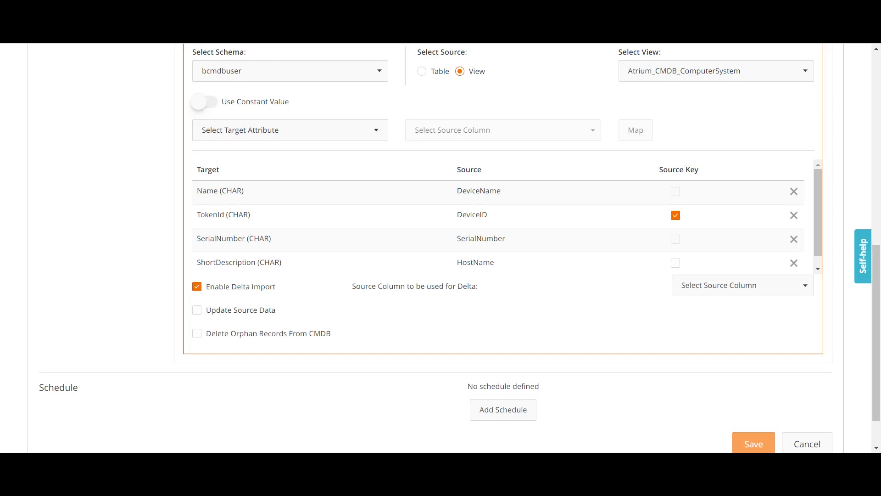
left_click(743, 285)
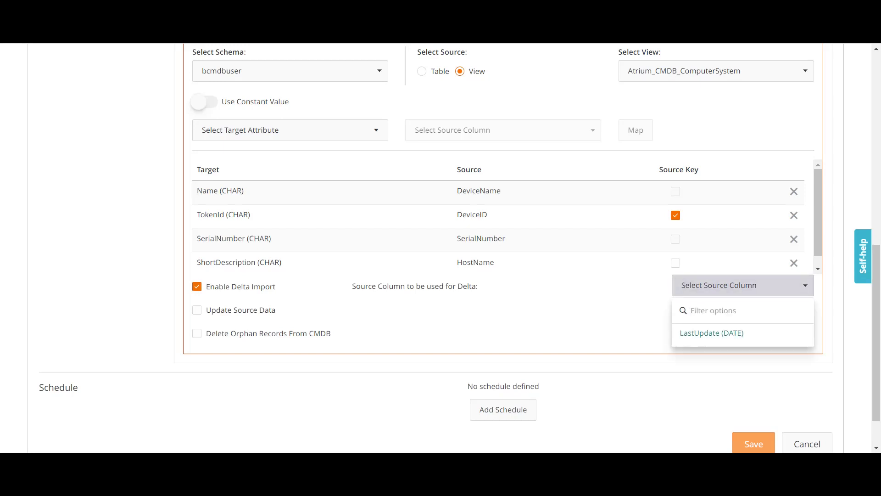
left_click(712, 333)
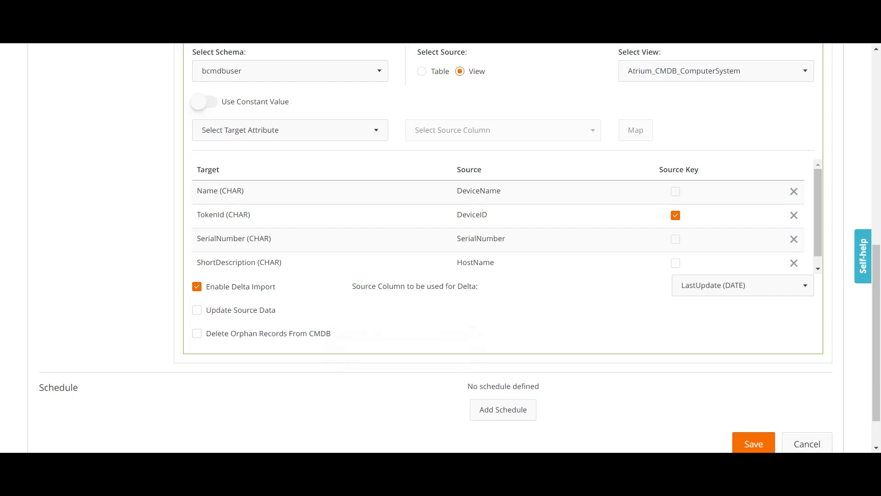
left_click(754, 443)
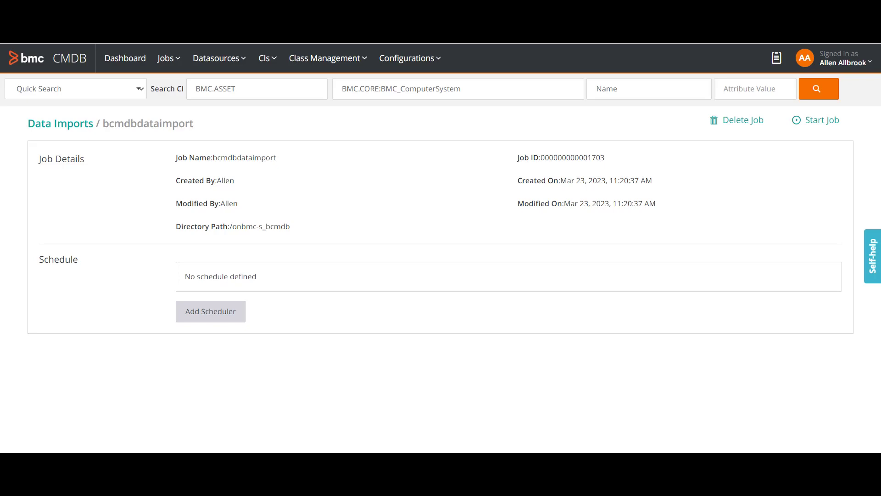
Discard a started schedule and go back to the Data Imports job list.
left_click(210, 311)
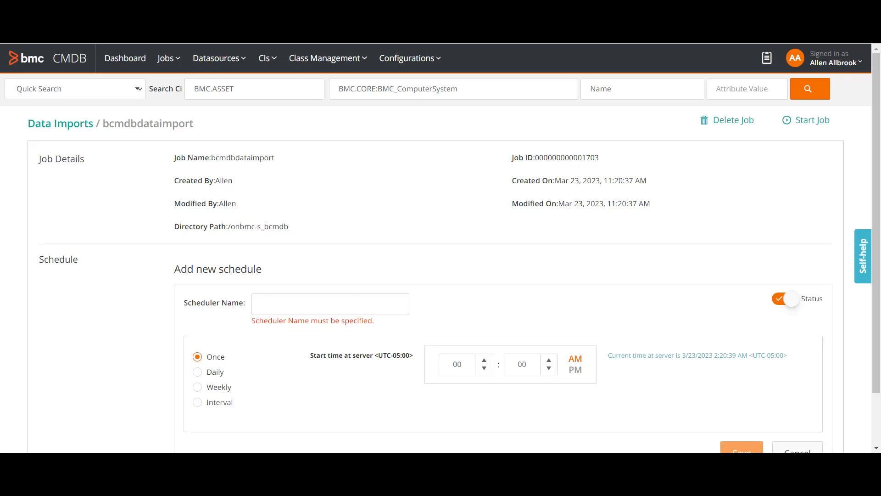
scroll(441, 248, "down", 2)
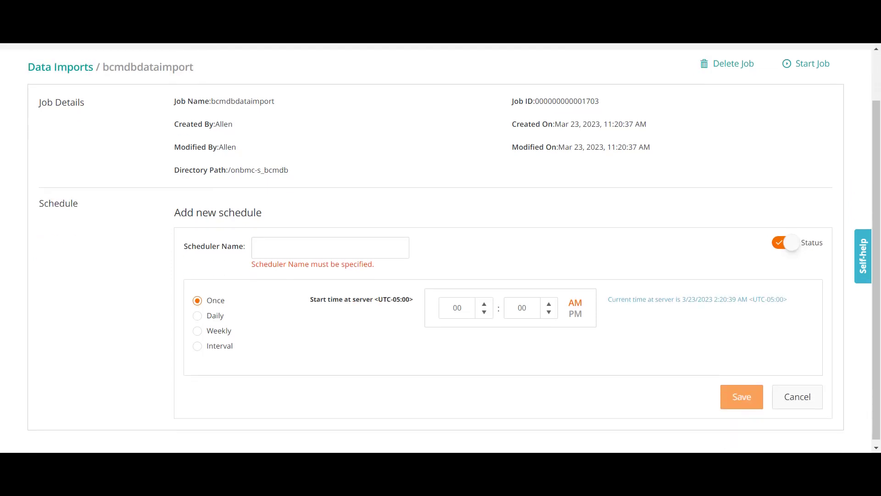
left_click(798, 397)
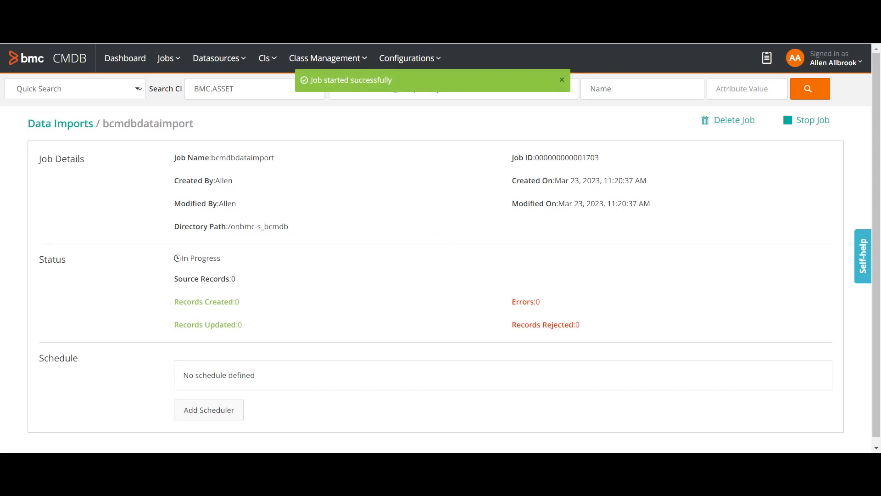
scroll(441, 243, "down", 1)
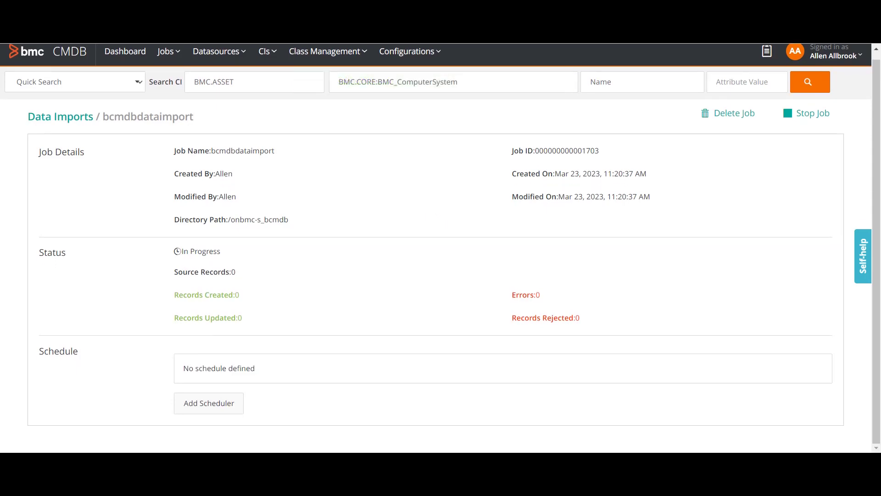
left_click(60, 117)
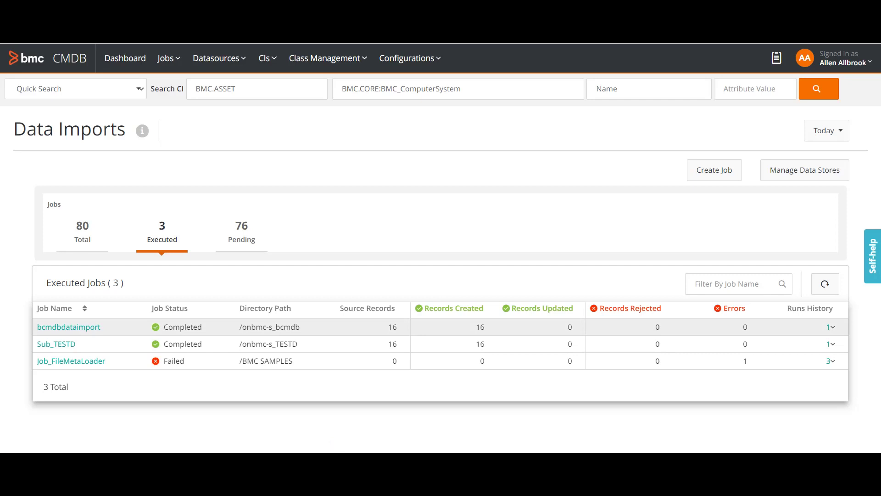
Check bcmdbdataimport's status (16 source records, 16 created), then go to the Dashboard.
left_click(69, 327)
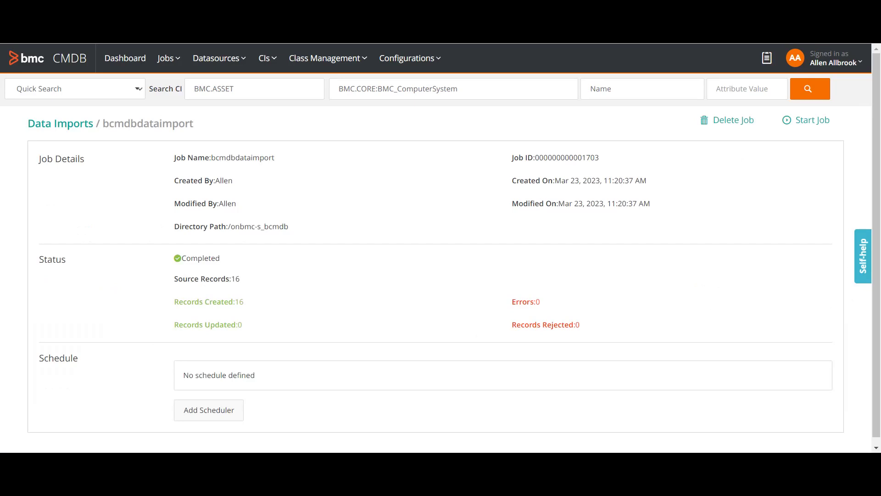
left_click_drag(39, 260, 244, 303)
left_click(275, 303)
left_click(125, 58)
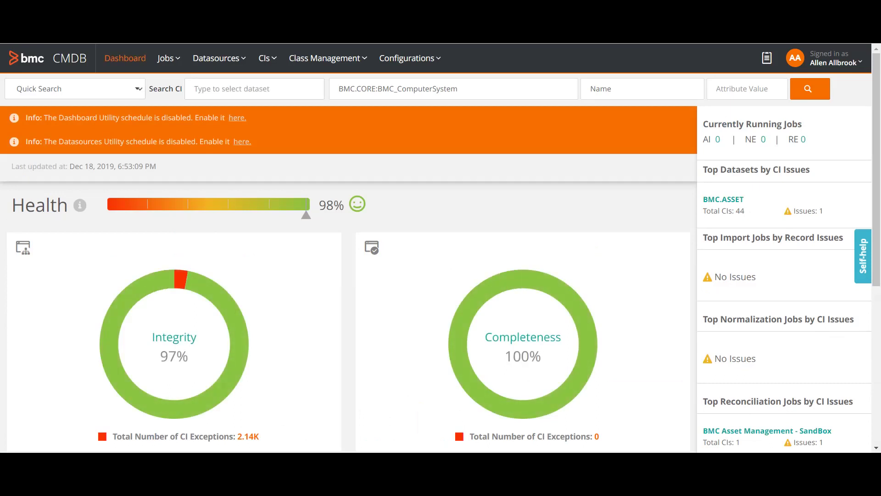
Search the bcmdb dataset for CIs and open the mac-demouser-16 computer system.
left_click(255, 88)
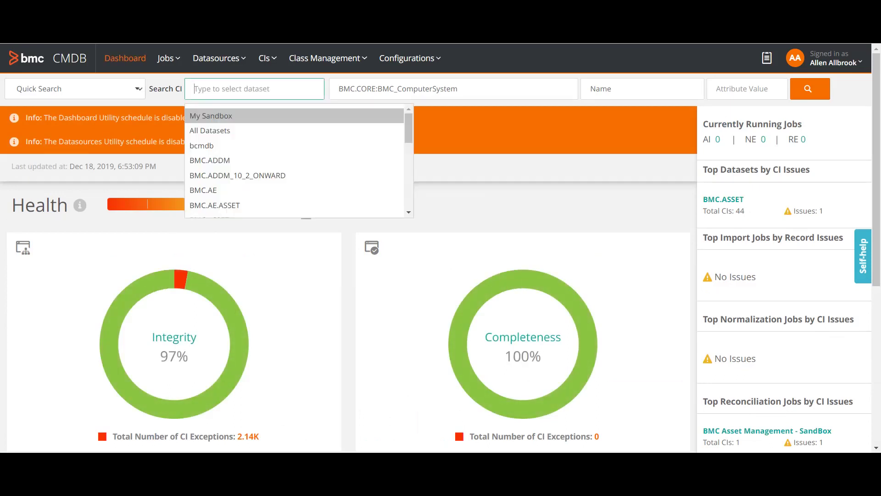
type("b")
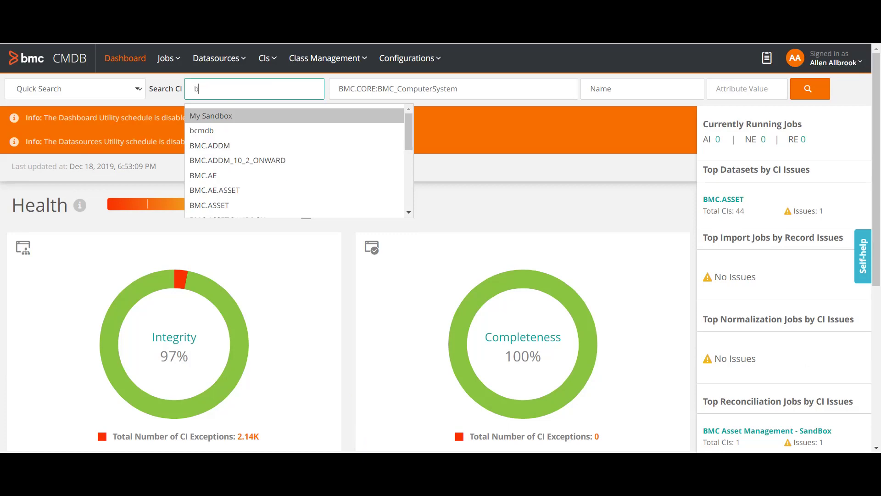
type("c")
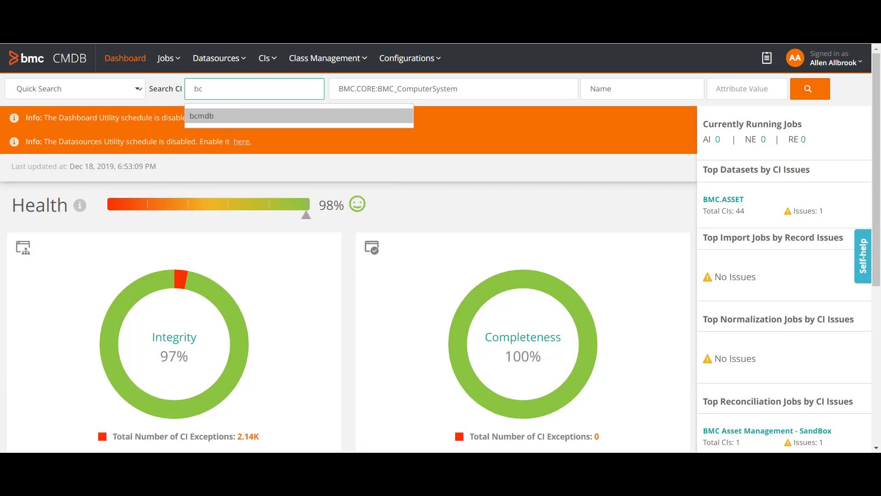
key("Return")
left_click(810, 89)
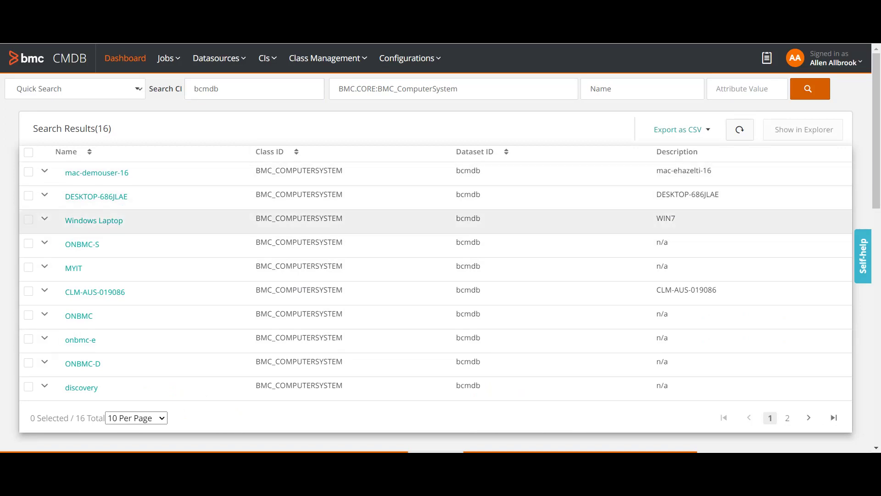
scroll(437, 198, "down", 2)
scroll(436, 201, "up", 2)
left_click(96, 173)
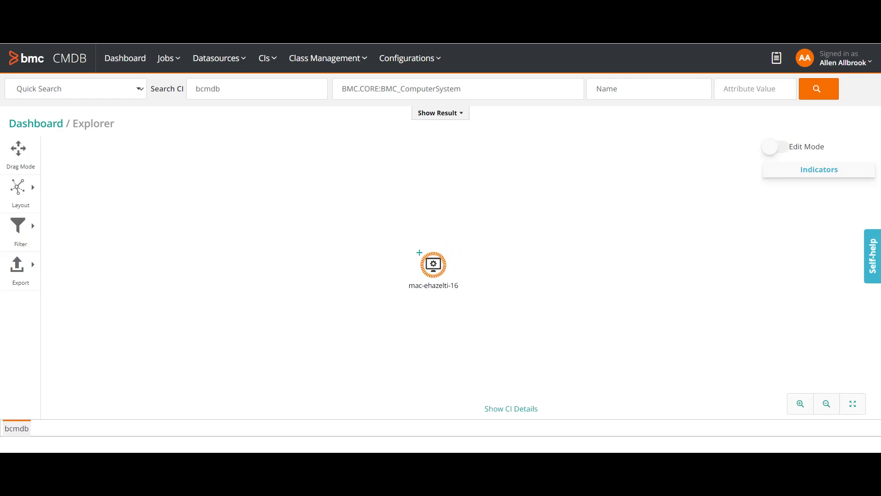
Show the CI details for mac-demouser-16 and highlight its Name value.
right_click(434, 266)
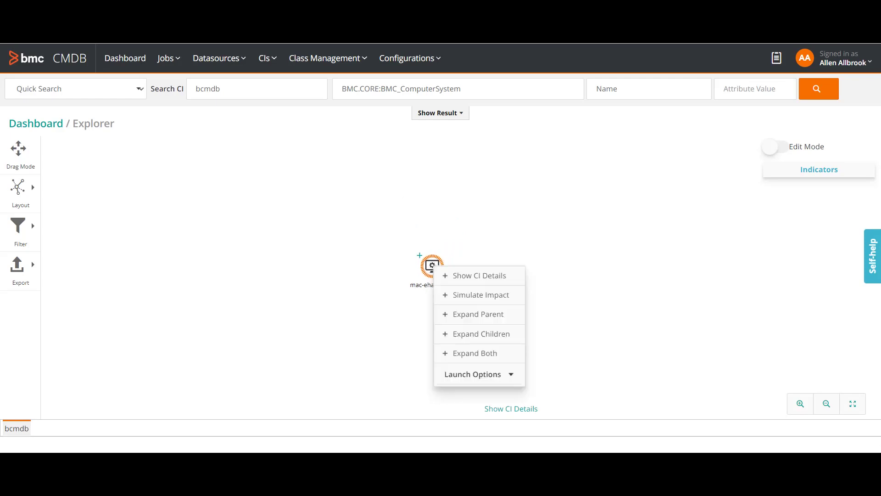
left_click(479, 275)
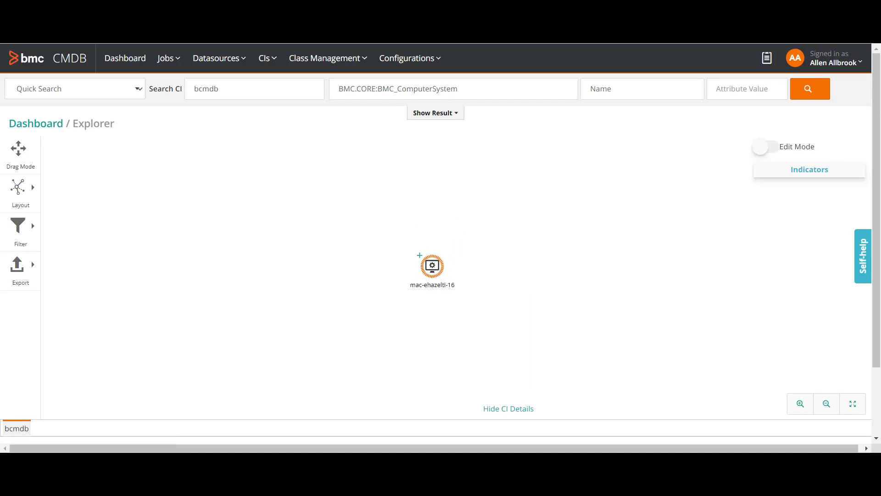
scroll(441, 247, "down", 4)
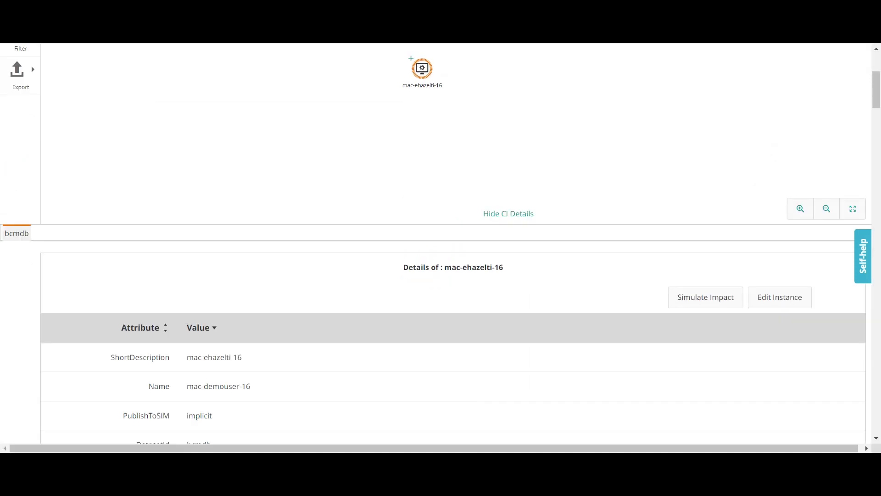
scroll(441, 248, "down", 5)
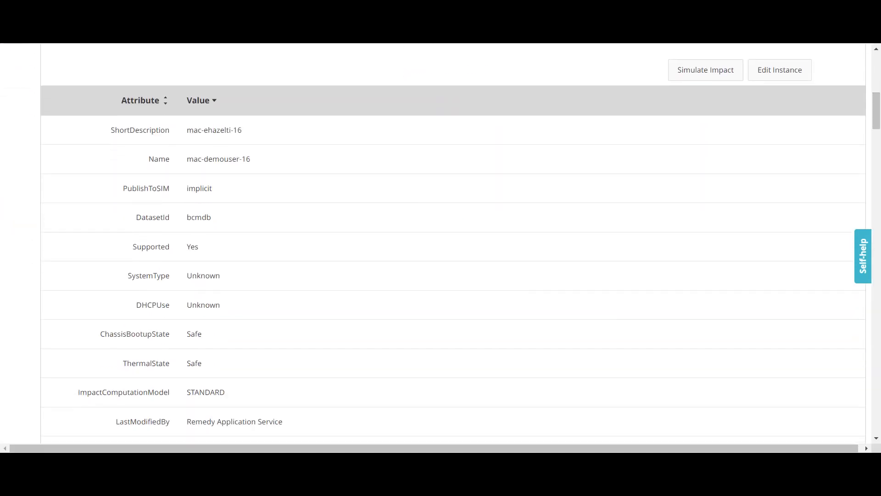
left_click_drag(187, 159, 250, 159)
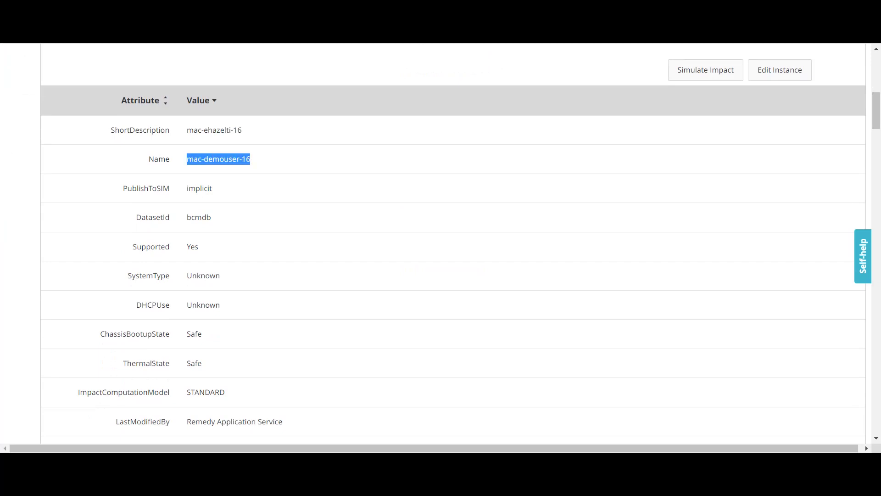
Check the TokenId 1003 and SerialNumber attribute values, then return to the Dashboard.
scroll(441, 248, "down", 4)
scroll(441, 248, "down", 6)
scroll(441, 248, "down", 9)
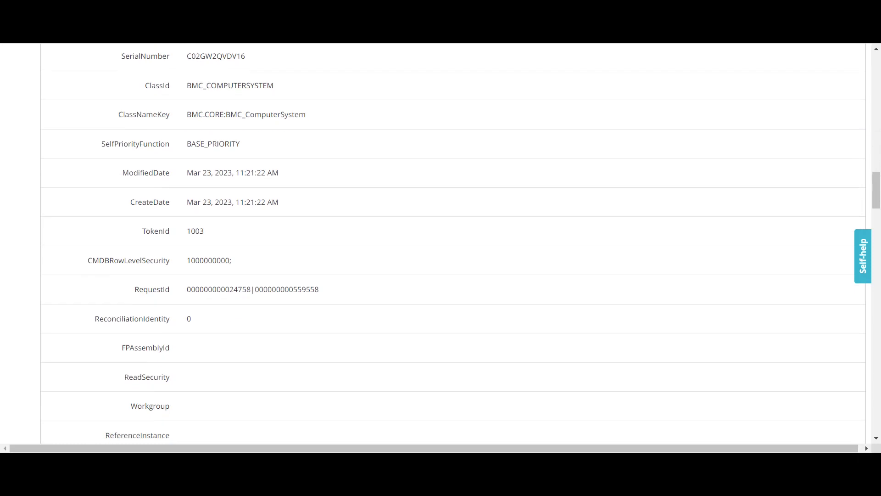
double_click(195, 231)
scroll(440, 248, "up", 4)
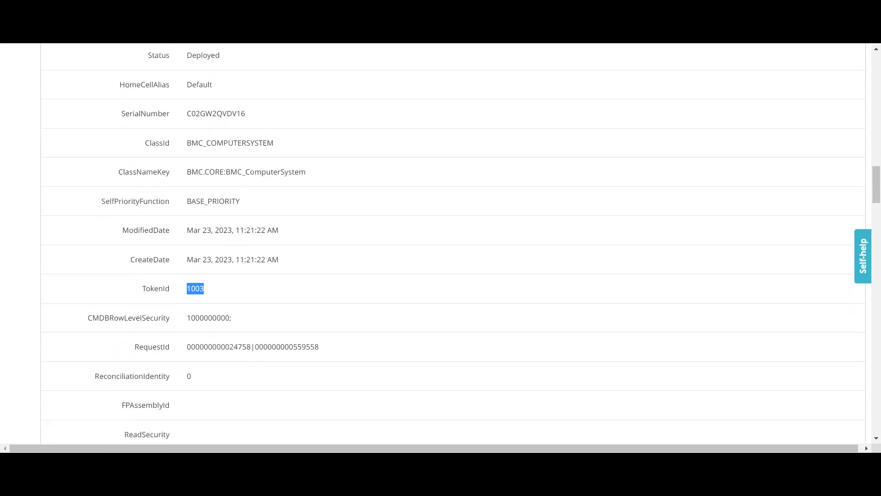
double_click(216, 228)
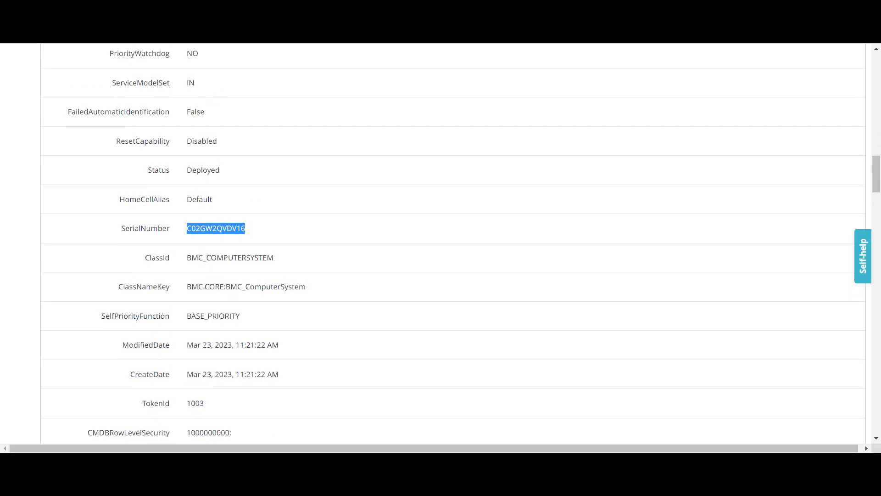
scroll(453, 243, "up", 15)
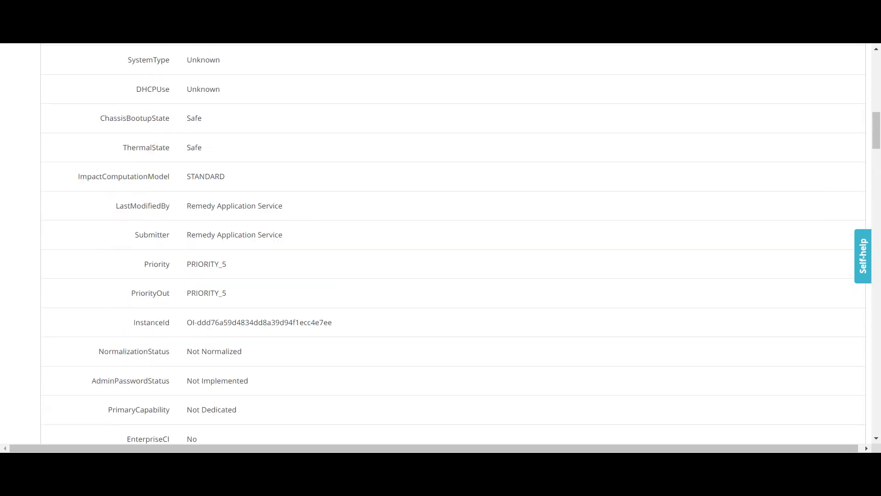
scroll(454, 243, "up", 5)
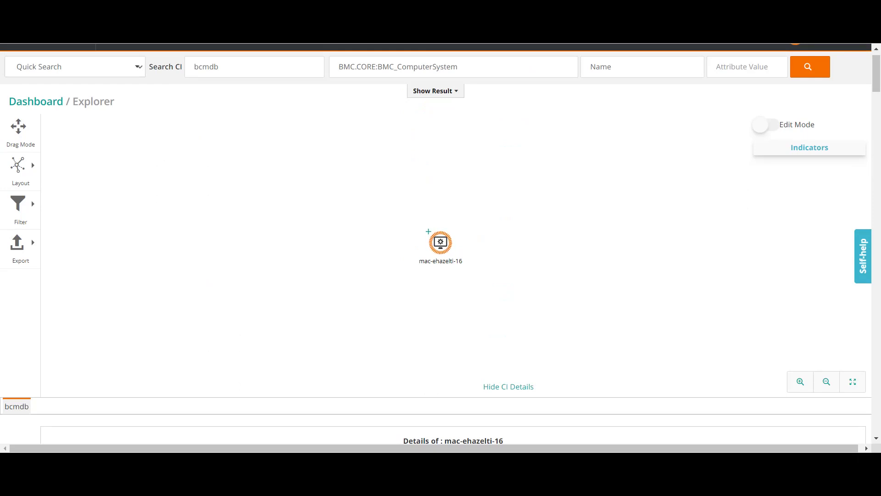
scroll(441, 243, "up", 1)
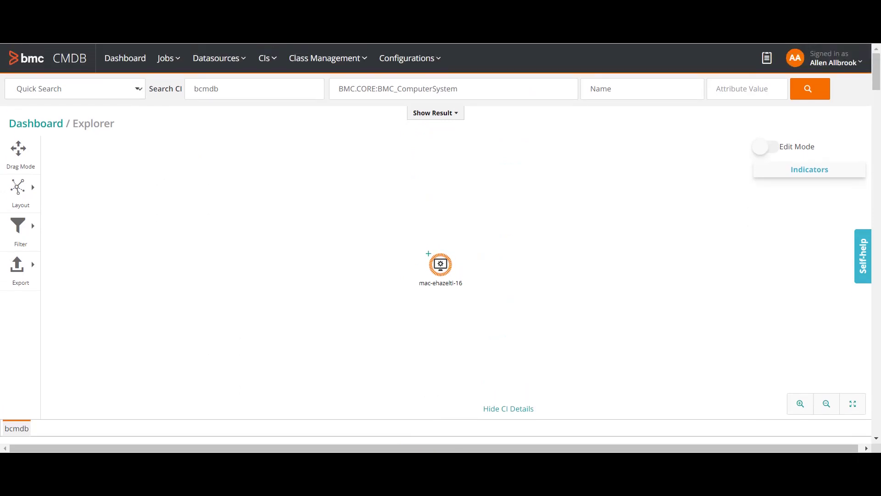
left_click(125, 57)
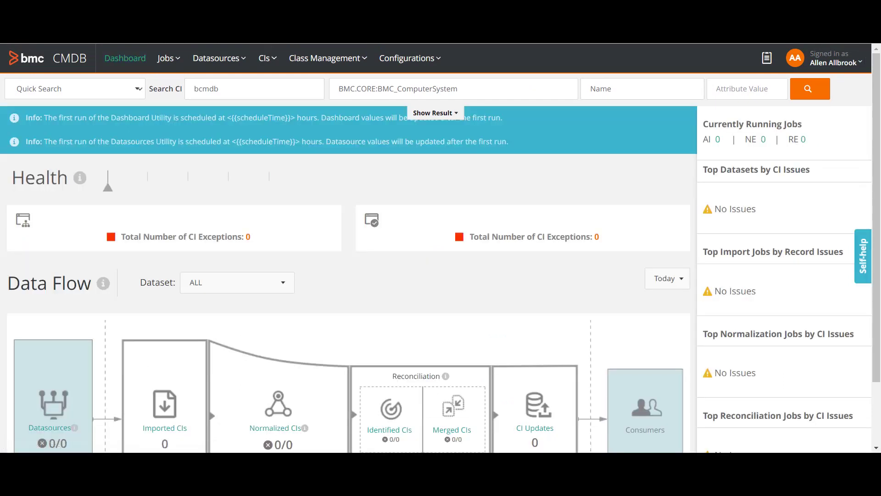
Rerun the bcmdb computer system search, select all CIs, view the CSV export options, then deselect them.
left_click(811, 89)
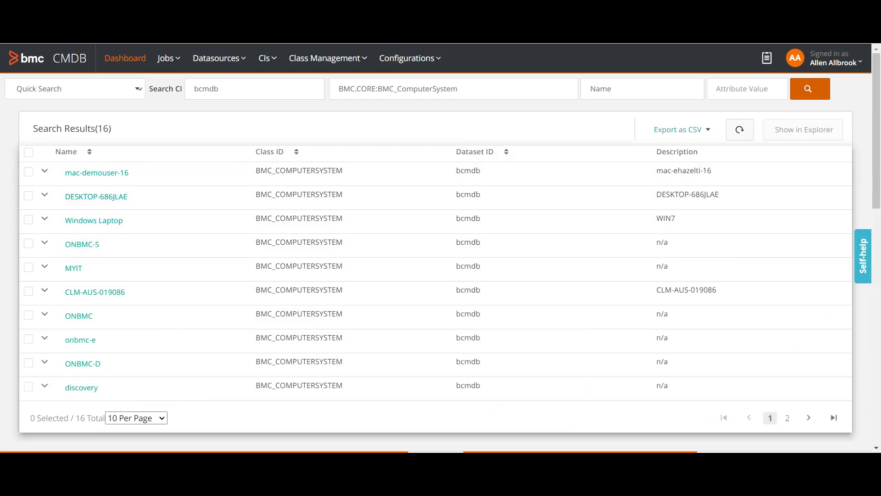
left_click(29, 152)
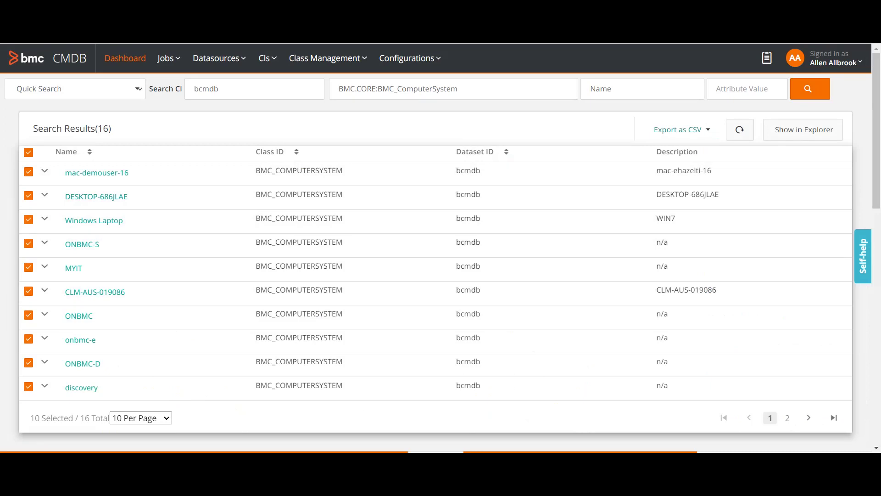
left_click(682, 129)
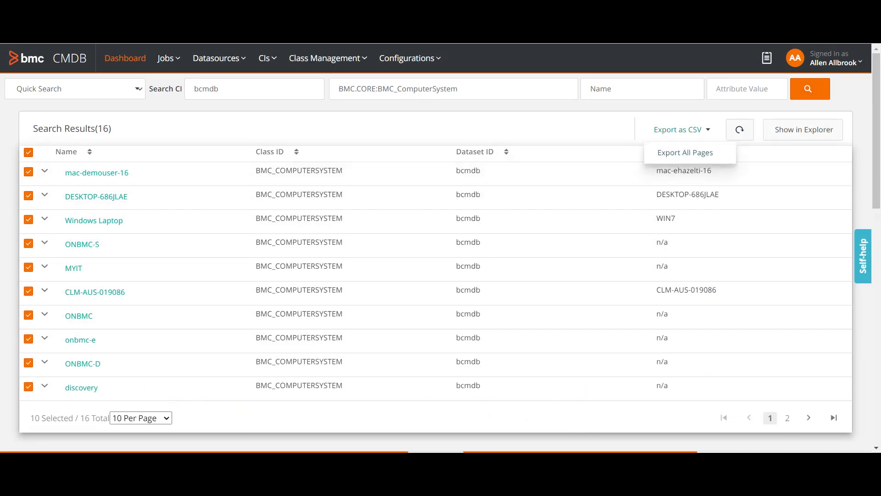
left_click(683, 130)
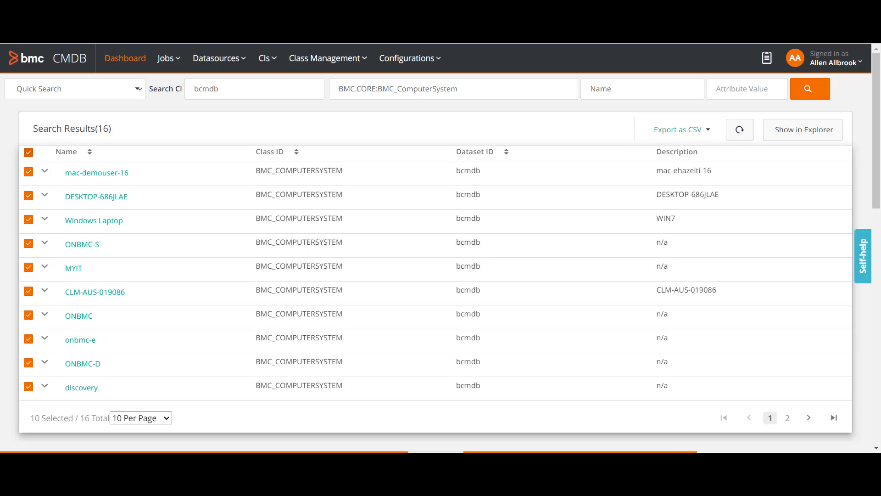
left_click(28, 152)
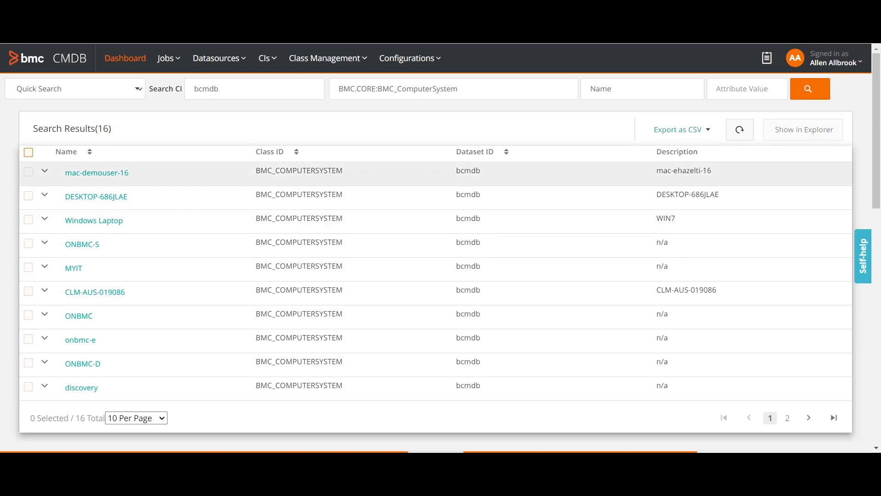